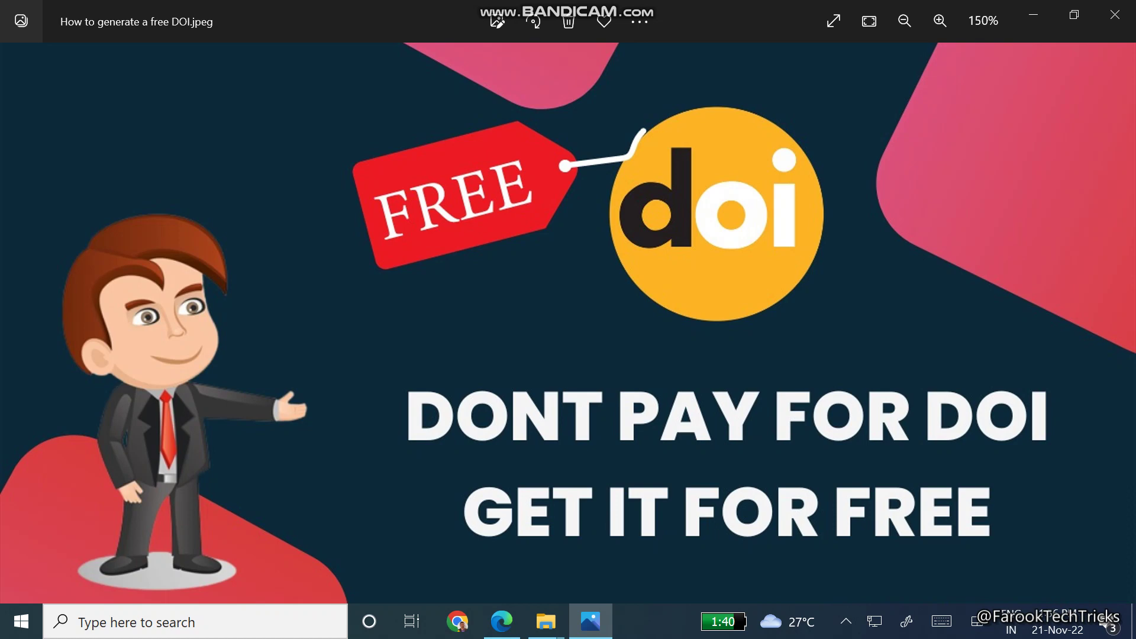
Load zenodo.org in the Microsoft Edge window
mouse_move(502, 621)
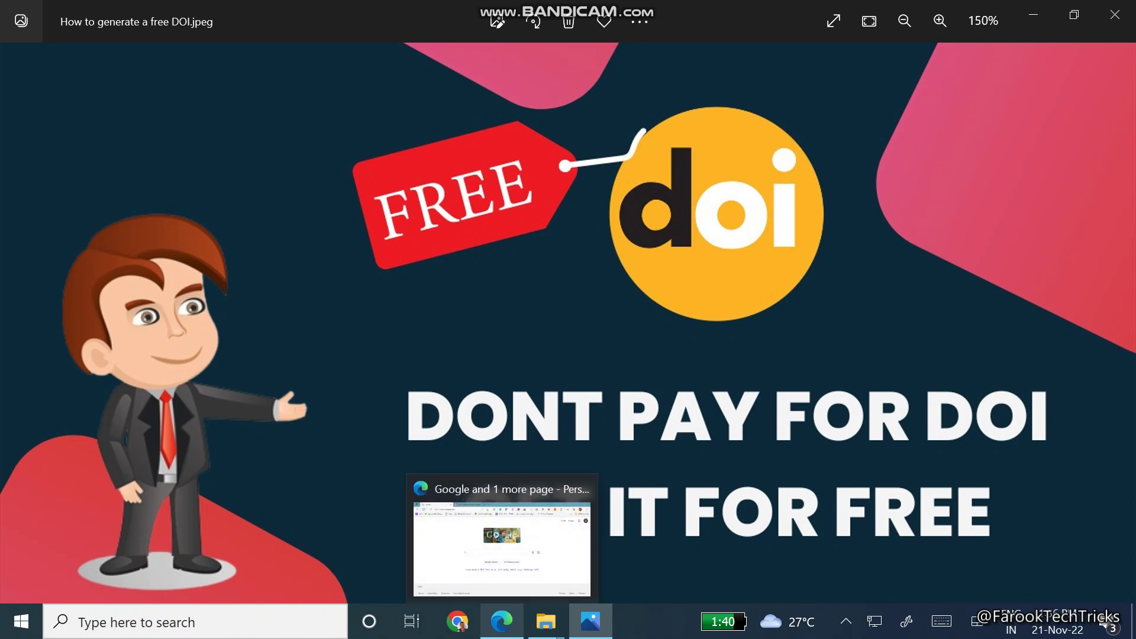
left_click(502, 544)
left_click(293, 53)
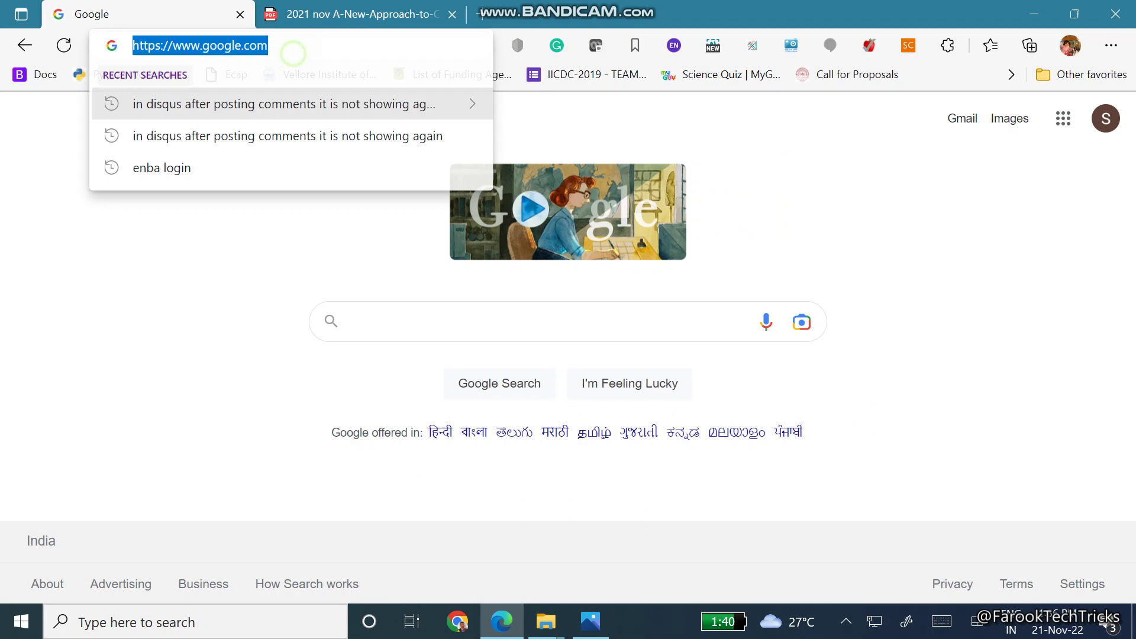
type("zen")
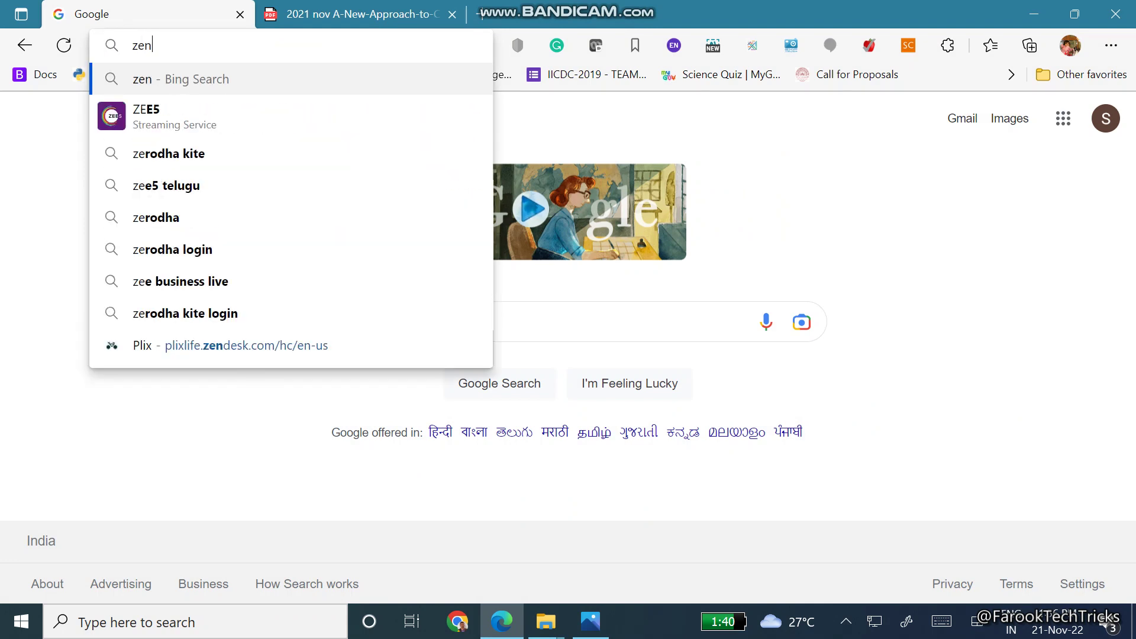
type("odo.org")
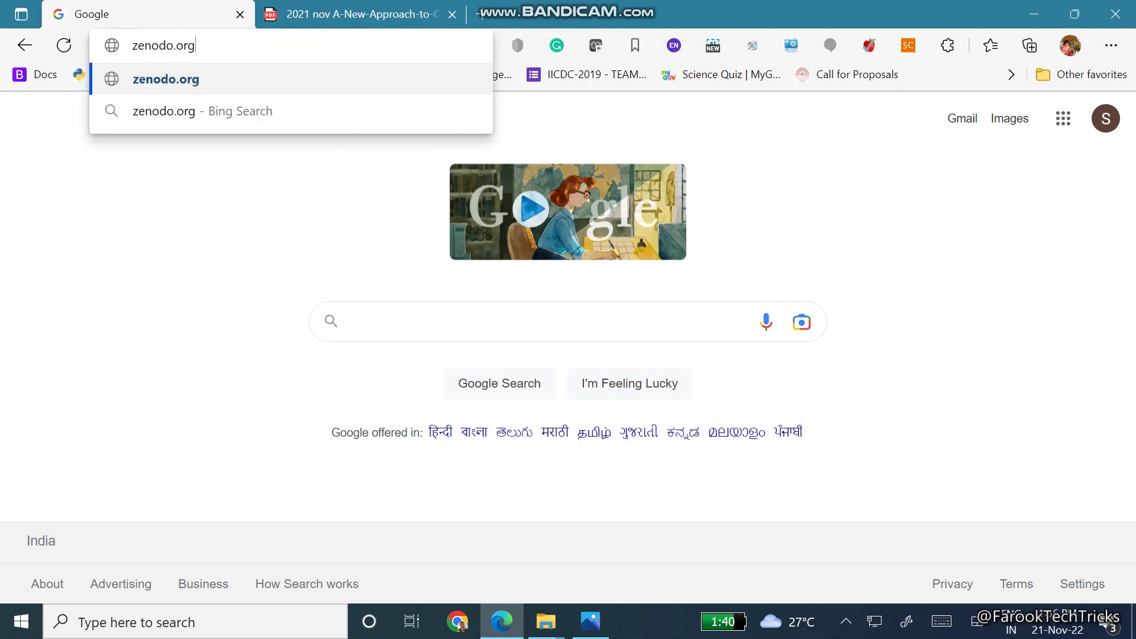
key("Return")
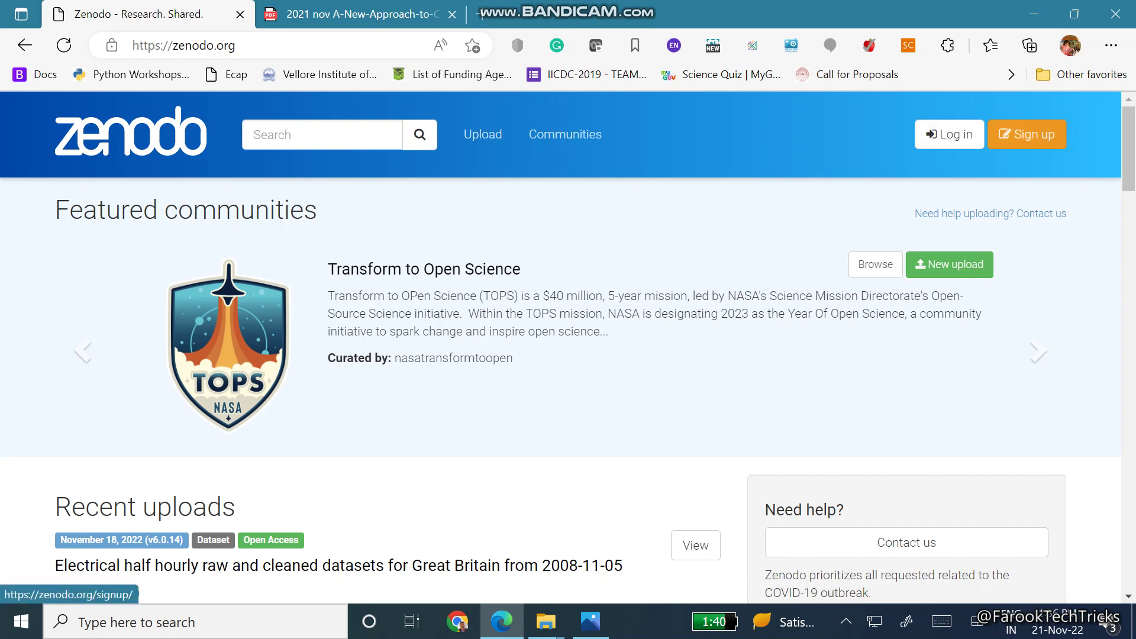
Go to Zenodo's Sign up page and look over the e-mail, username and password fields
left_click(1037, 136)
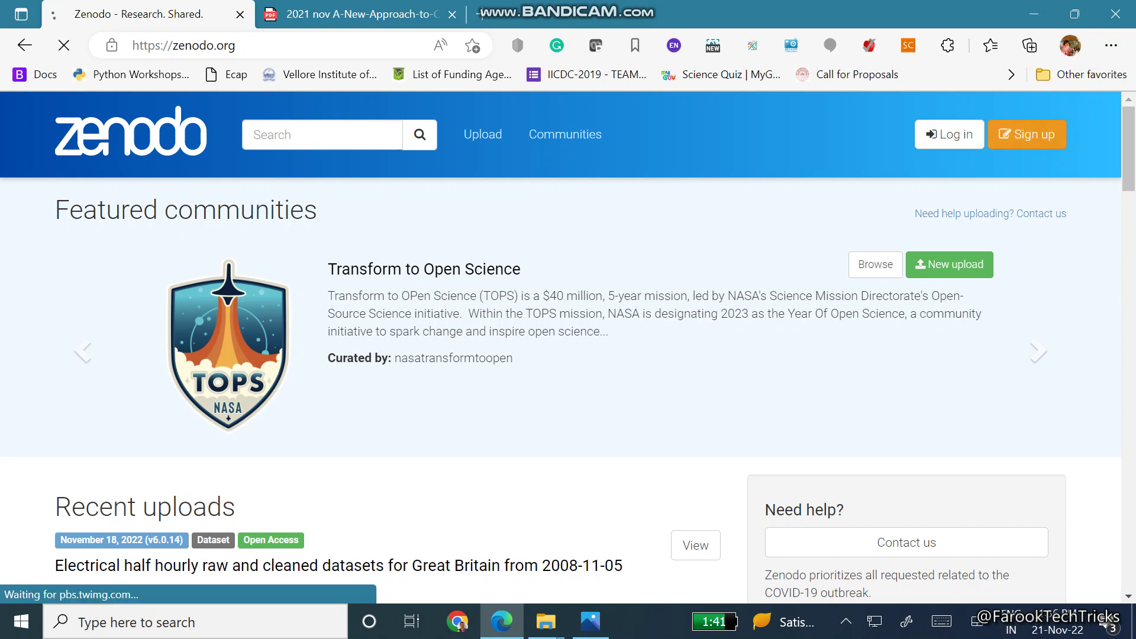
scroll(561, 347, "down", 3)
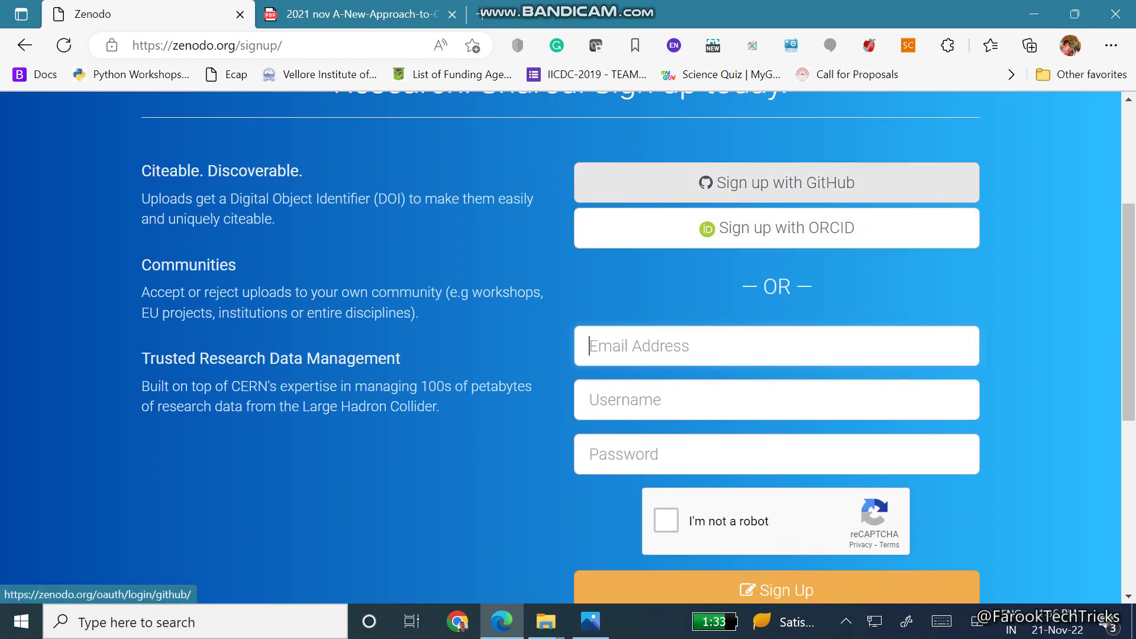
scroll(776, 227, "down", 1)
scroll(699, 190, "down", 2)
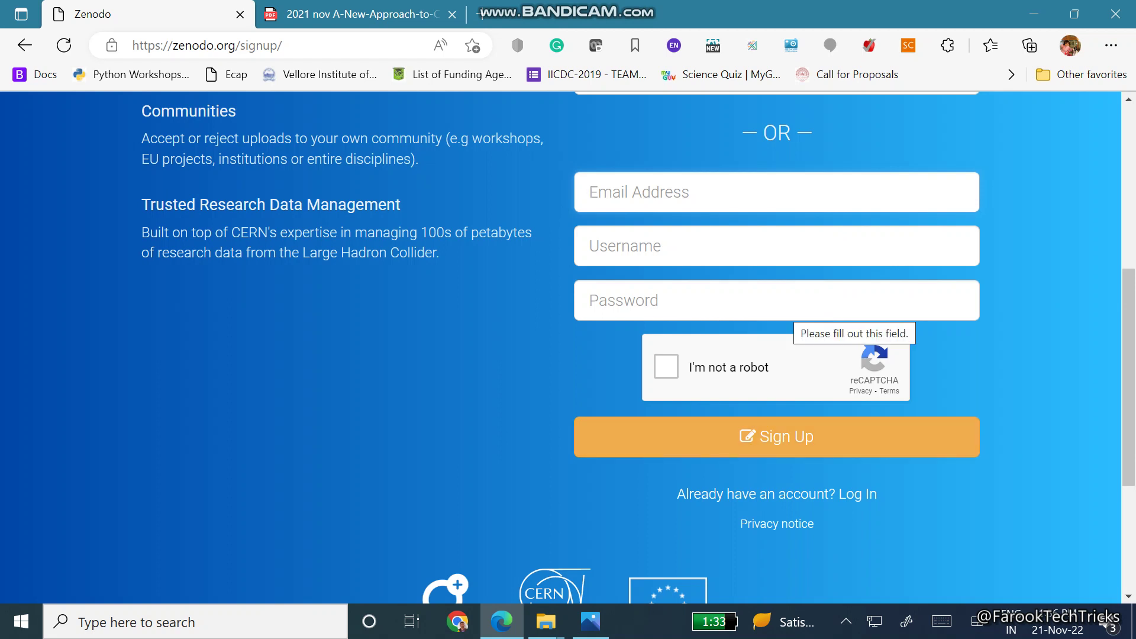
scroll(793, 313, "up", 2)
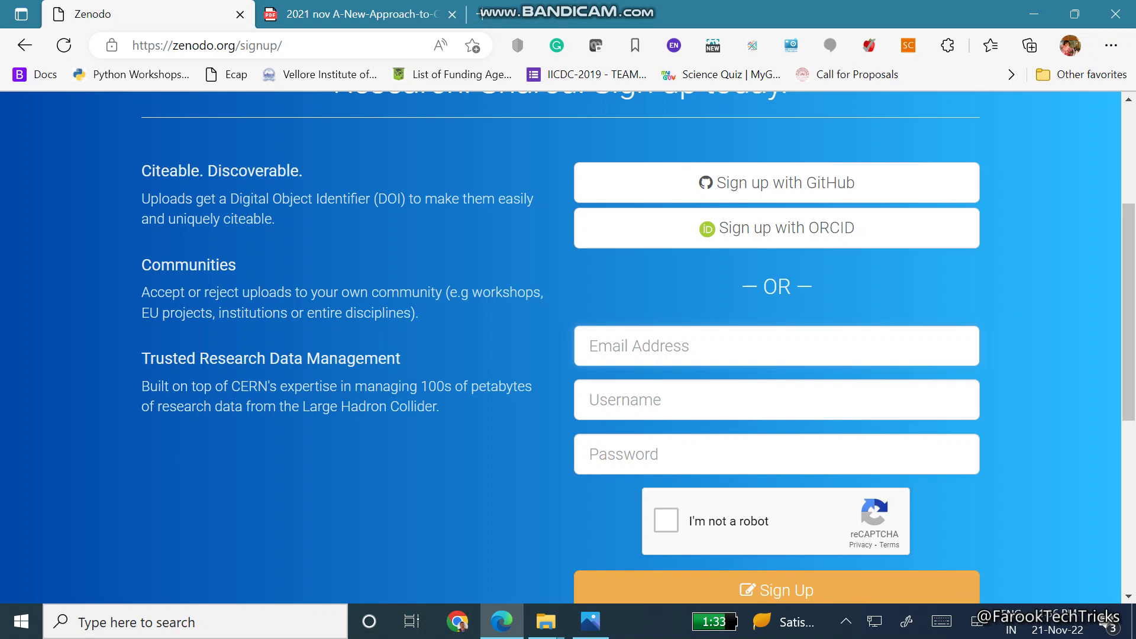
scroll(793, 314, "up", 3)
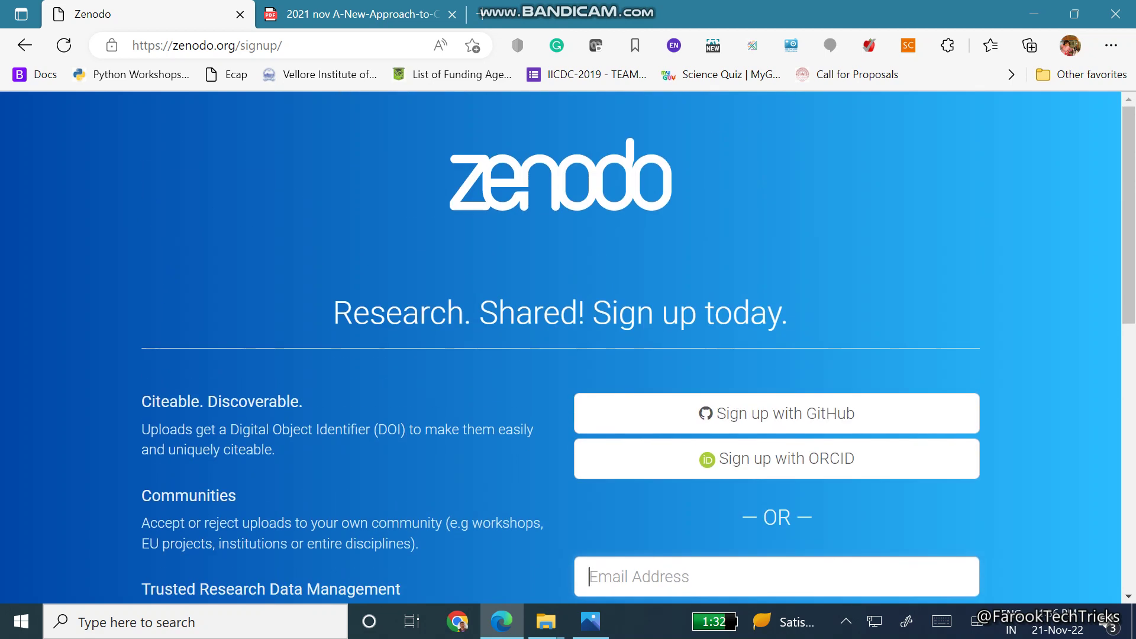
scroll(793, 313, "down", 5)
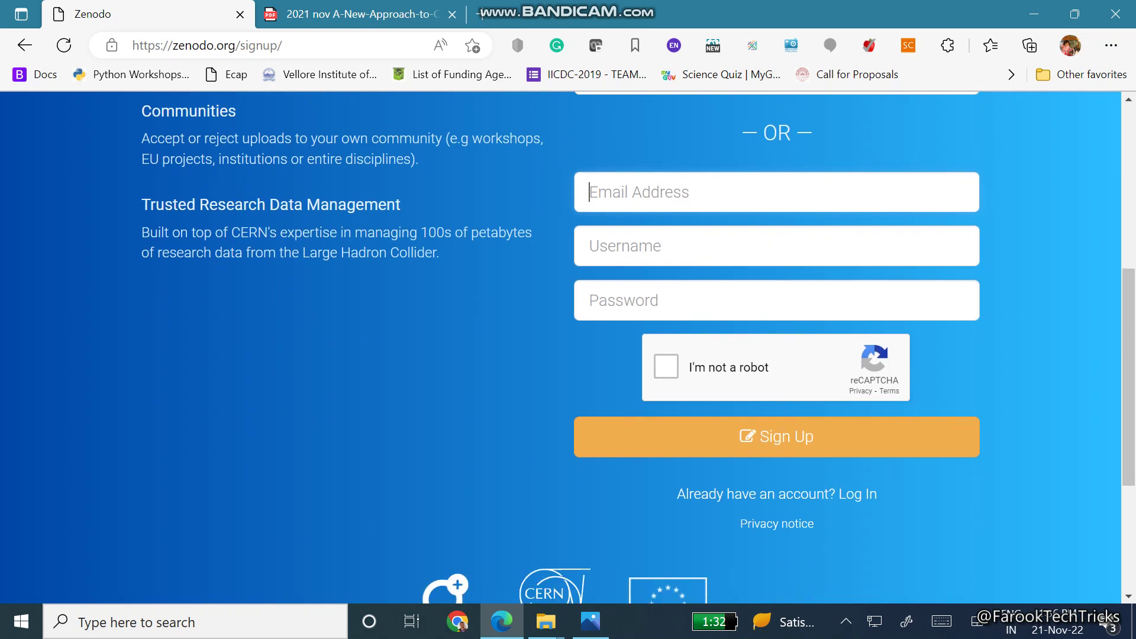
Log in to Zenodo with the saved e-mail address and the account password
left_click(863, 494)
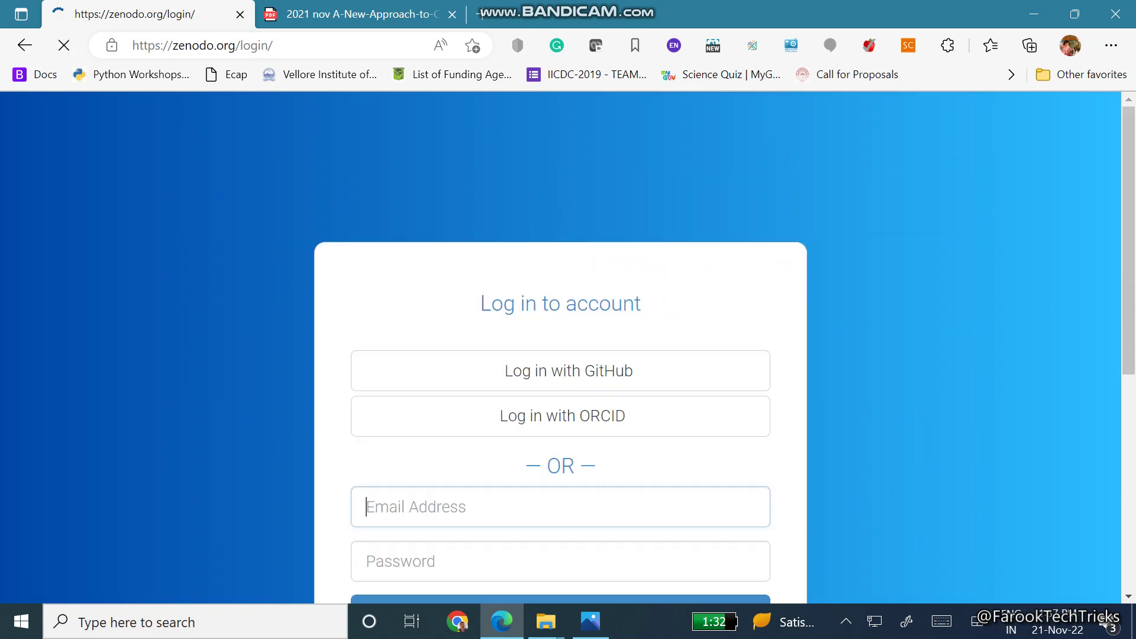
scroll(531, 242, "down", 2)
left_click(532, 241)
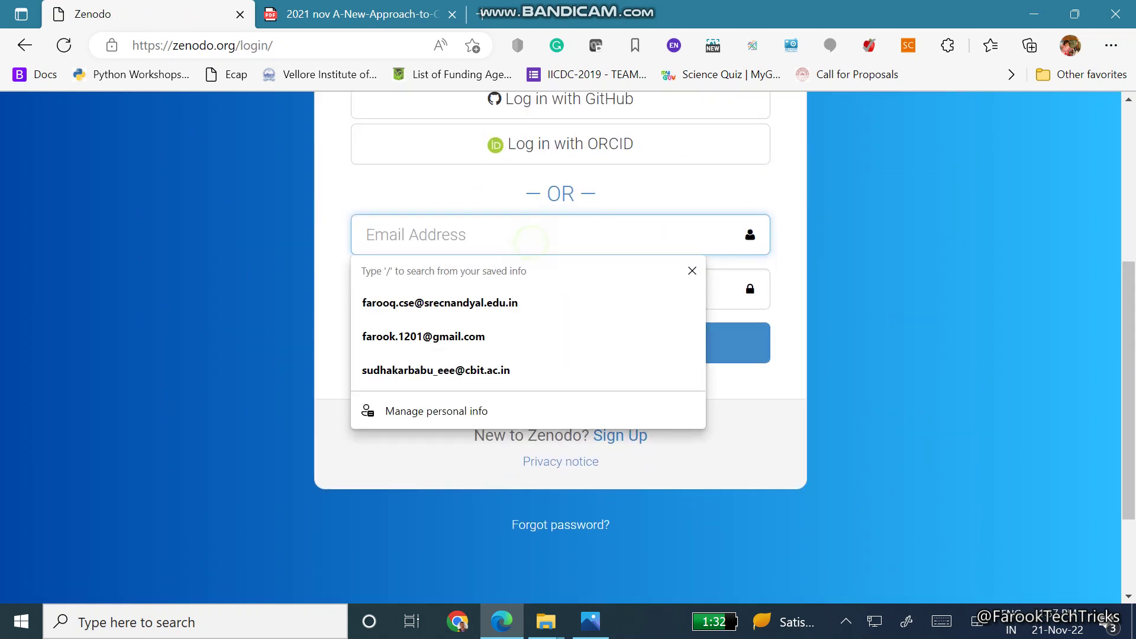
left_click(456, 303)
left_click(466, 301)
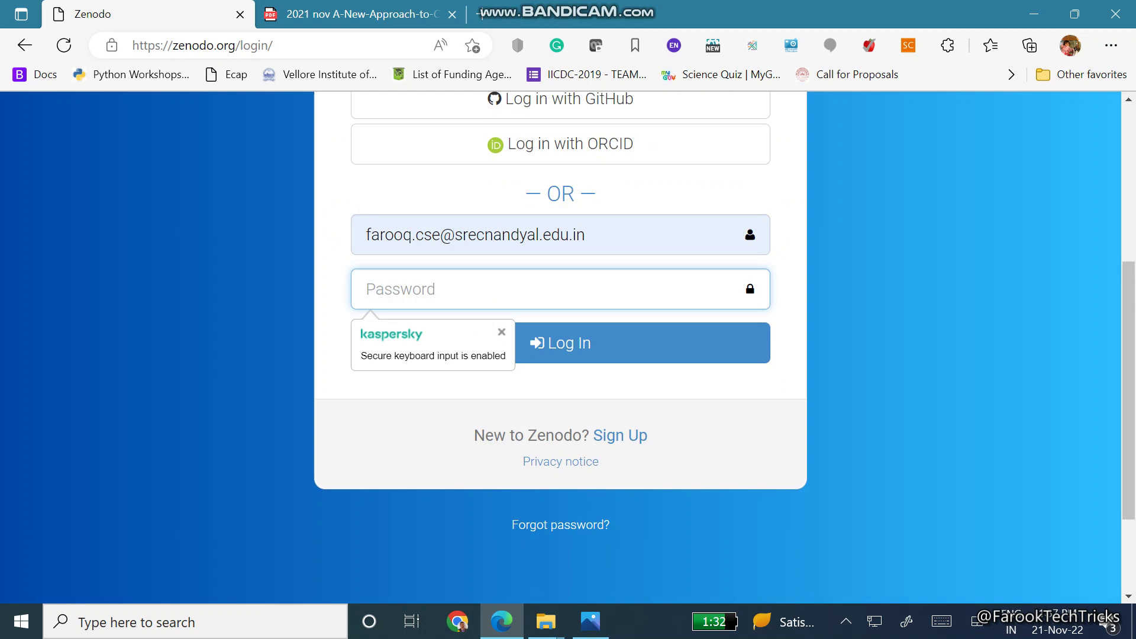
type("**********")
key("Return")
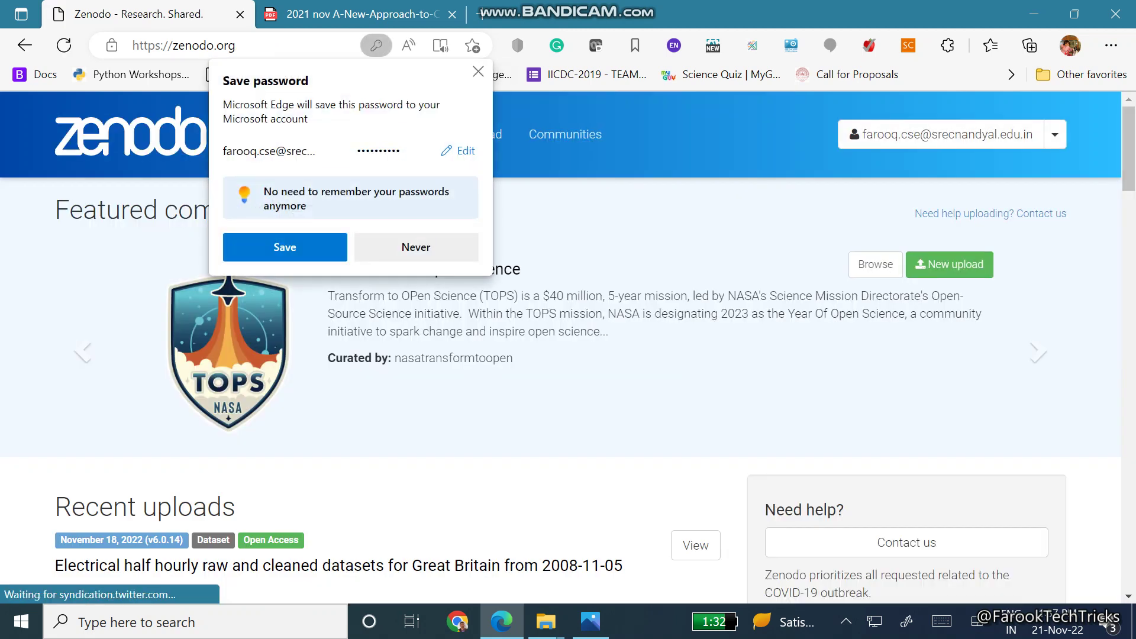
Scroll through the signed-in Zenodo home page
scroll(568, 349, "down", 15)
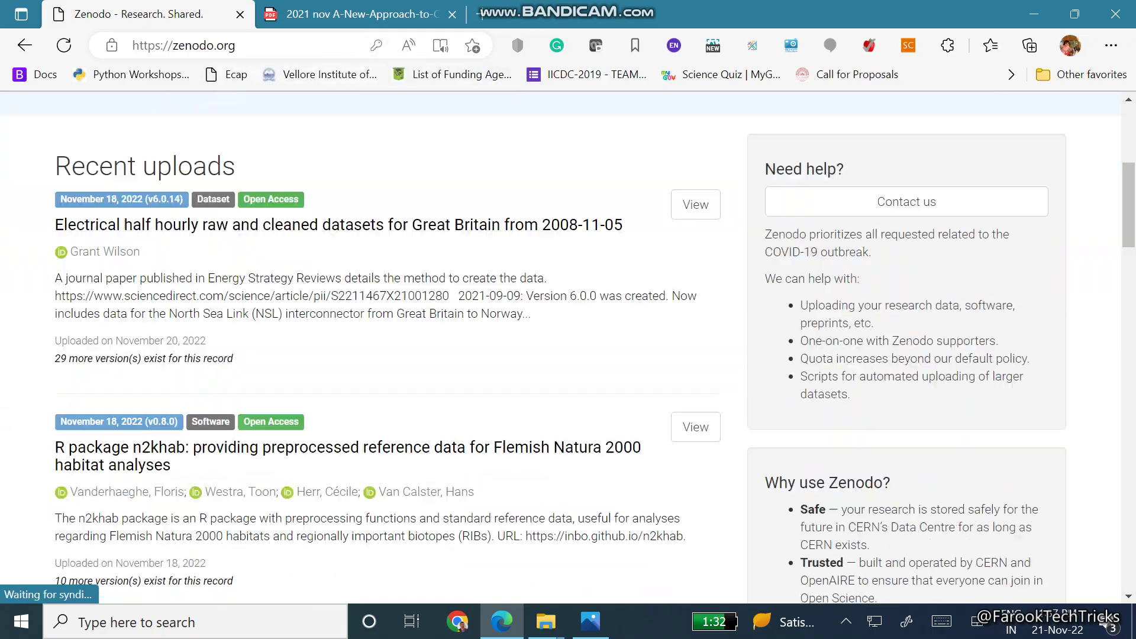
scroll(568, 349, "up", 15)
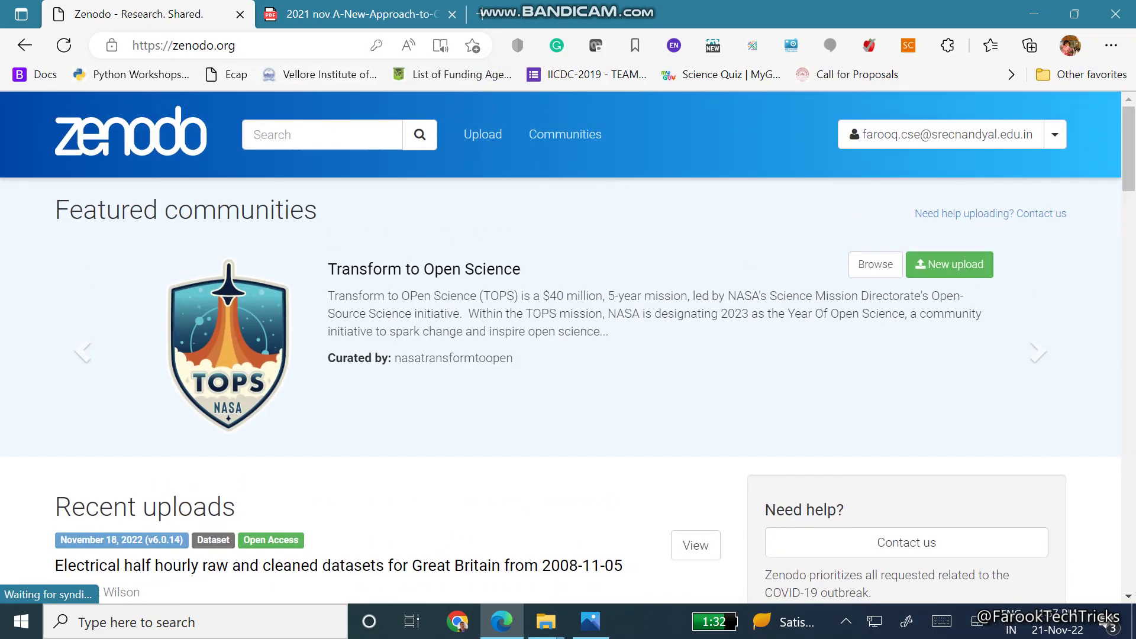
scroll(568, 349, "down", 6)
scroll(568, 349, "up", 1)
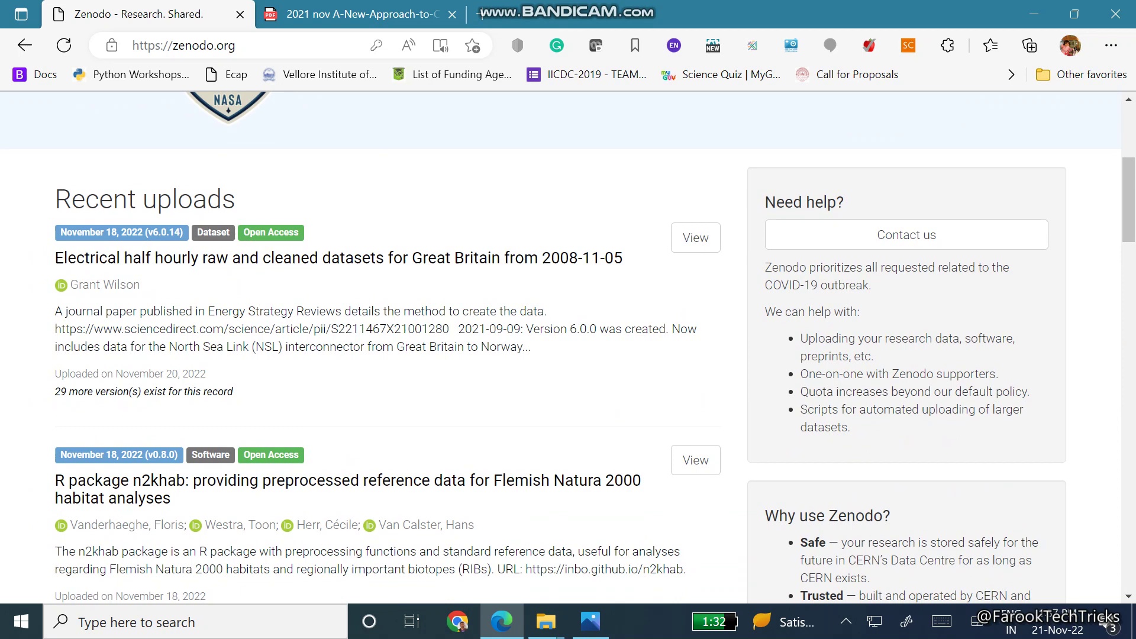
scroll(568, 349, "up", 5)
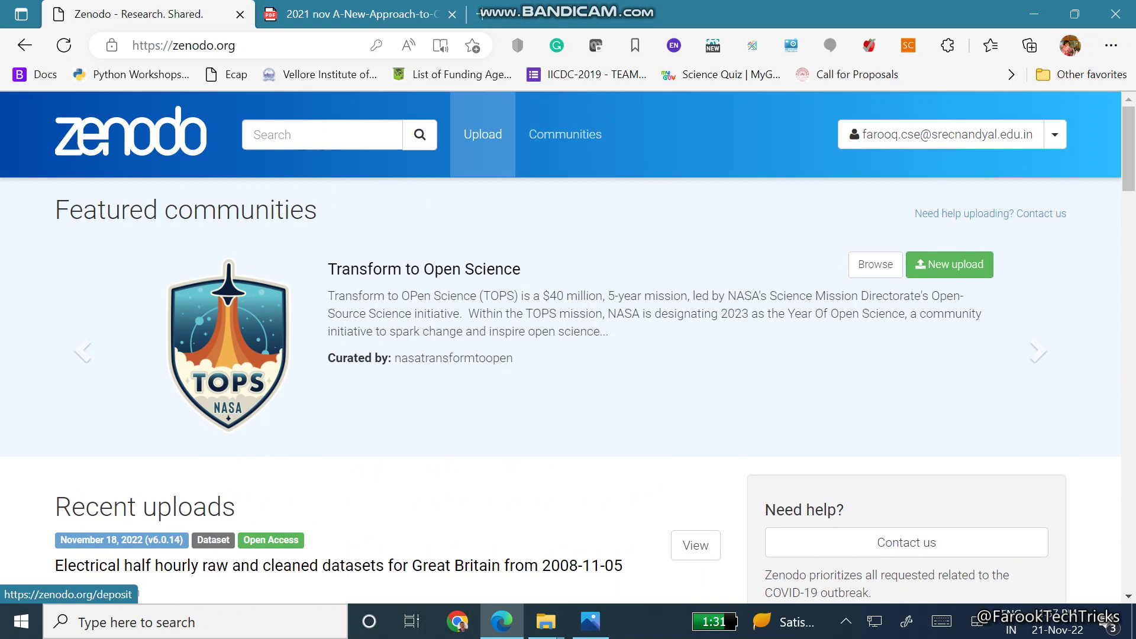
From the Upload page, create a New Upload and view its file area
left_click(483, 136)
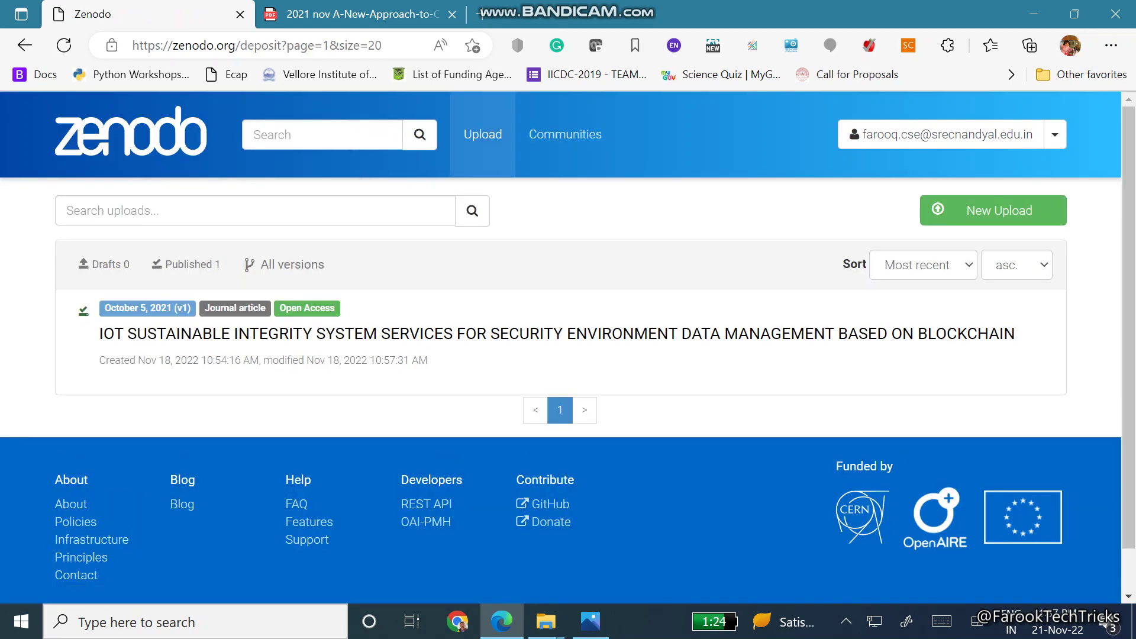
left_click(999, 211)
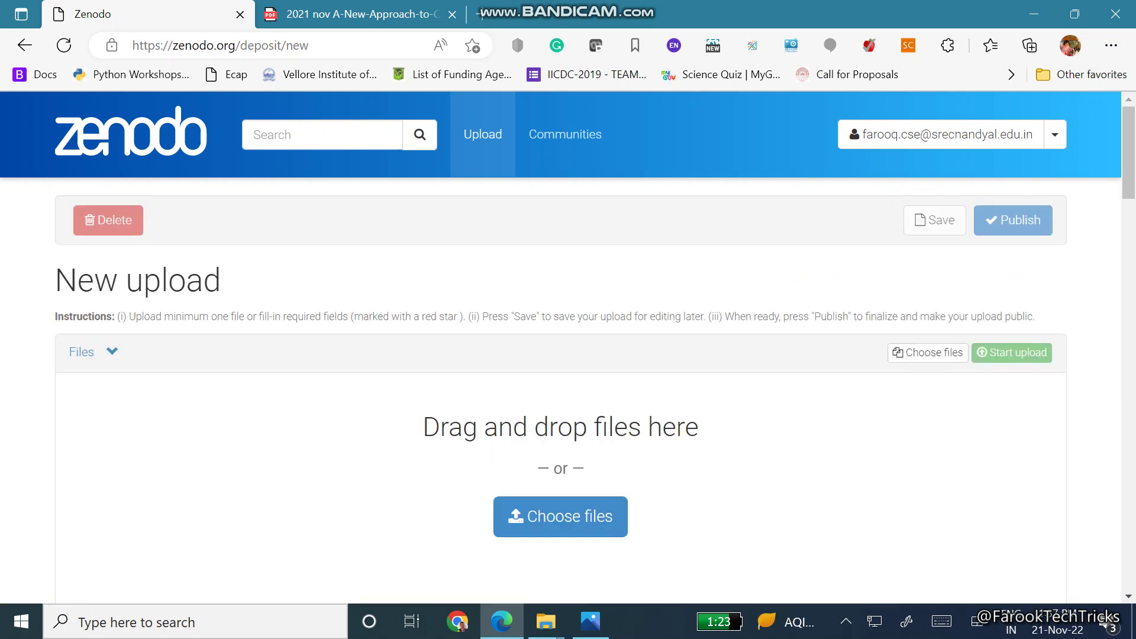
scroll(568, 355, "down", 2)
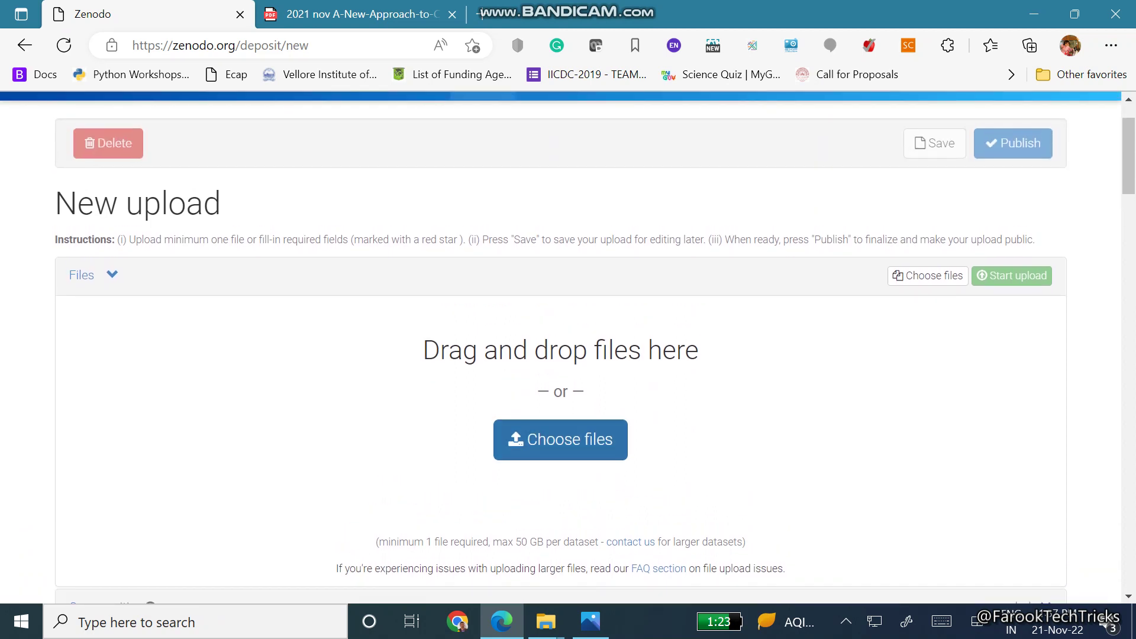
Add '2021 nov A-New-Approach-to-Connect-Workmen-to-the-Needy-SEVAK.pdf' from the Desktop to the upload list
left_click(560, 440)
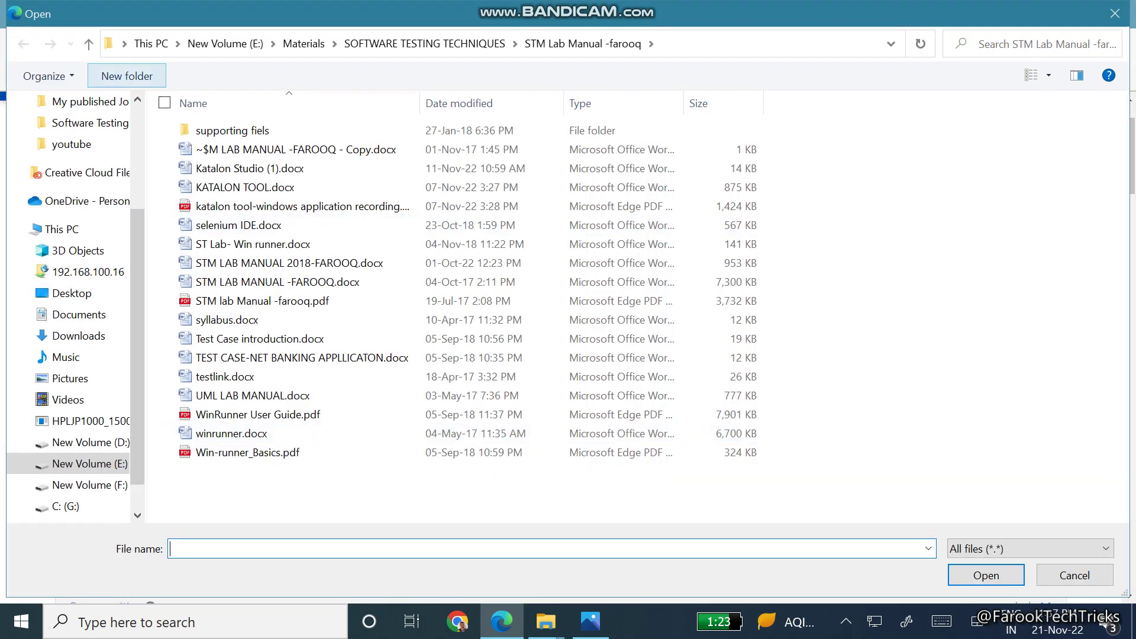
left_click(71, 136)
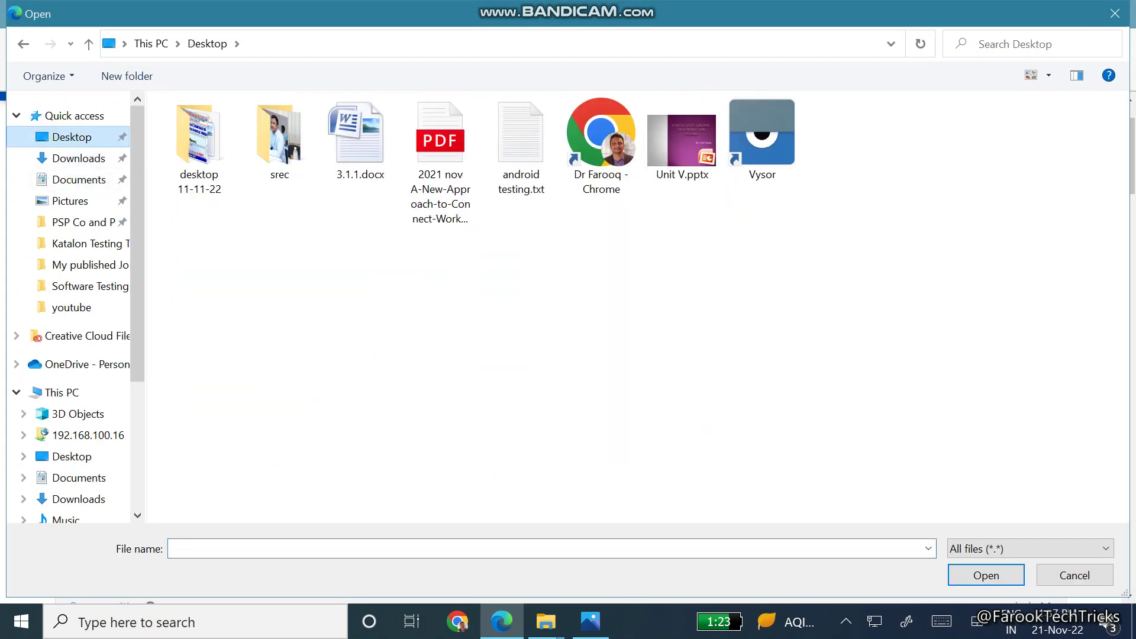
left_click(440, 160)
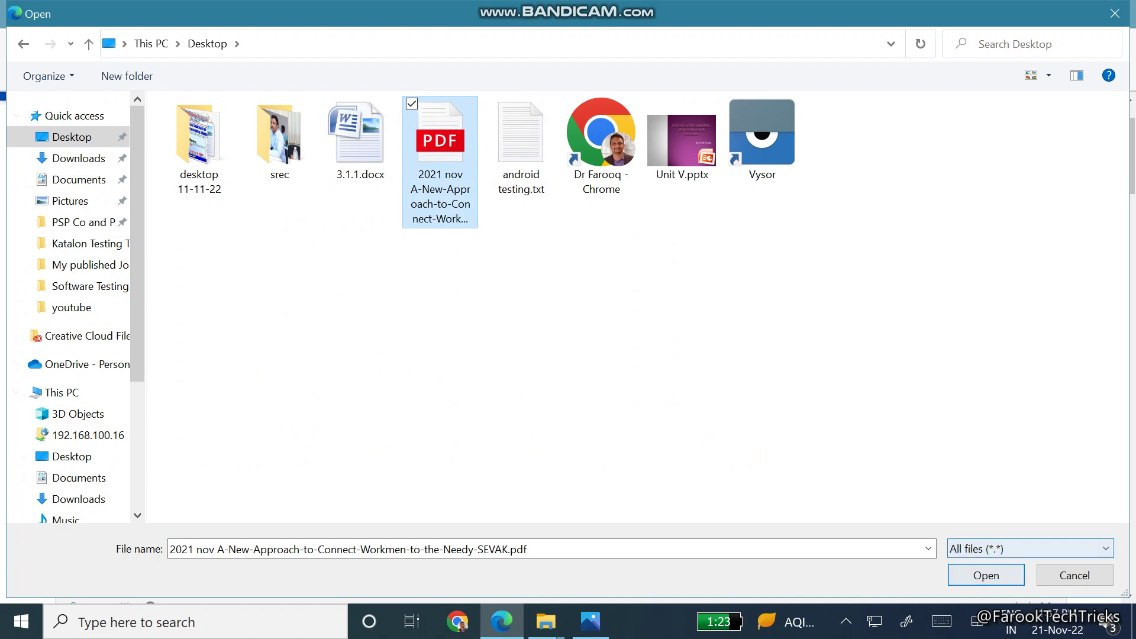
left_click(985, 576)
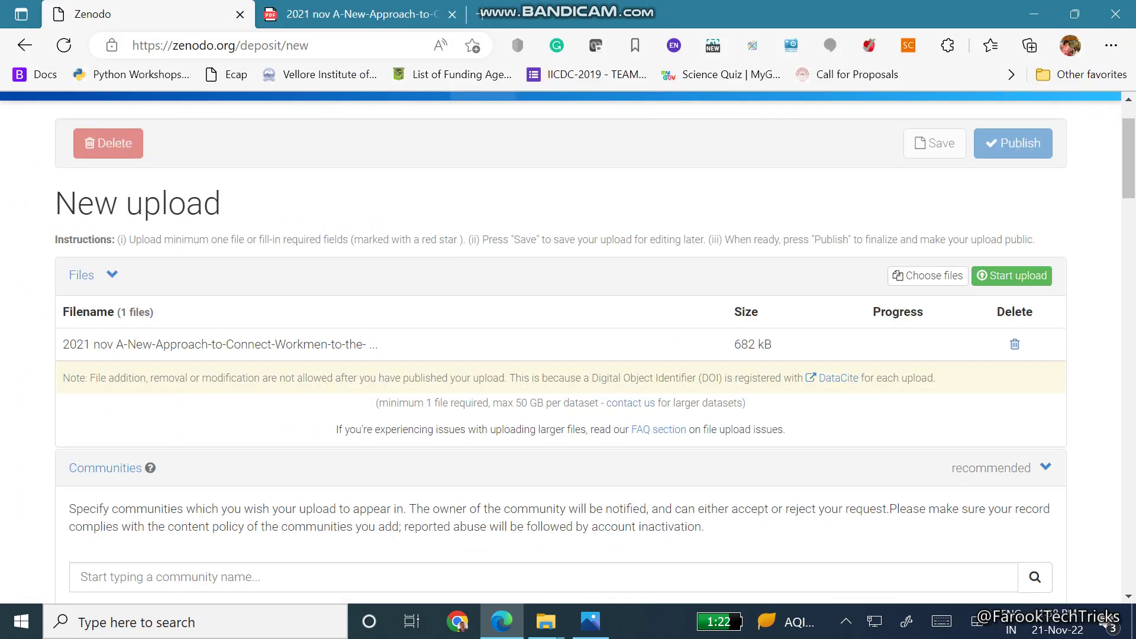
Start the upload of the SEVAK PDF and scroll down to the Upload type section
left_click(1009, 278)
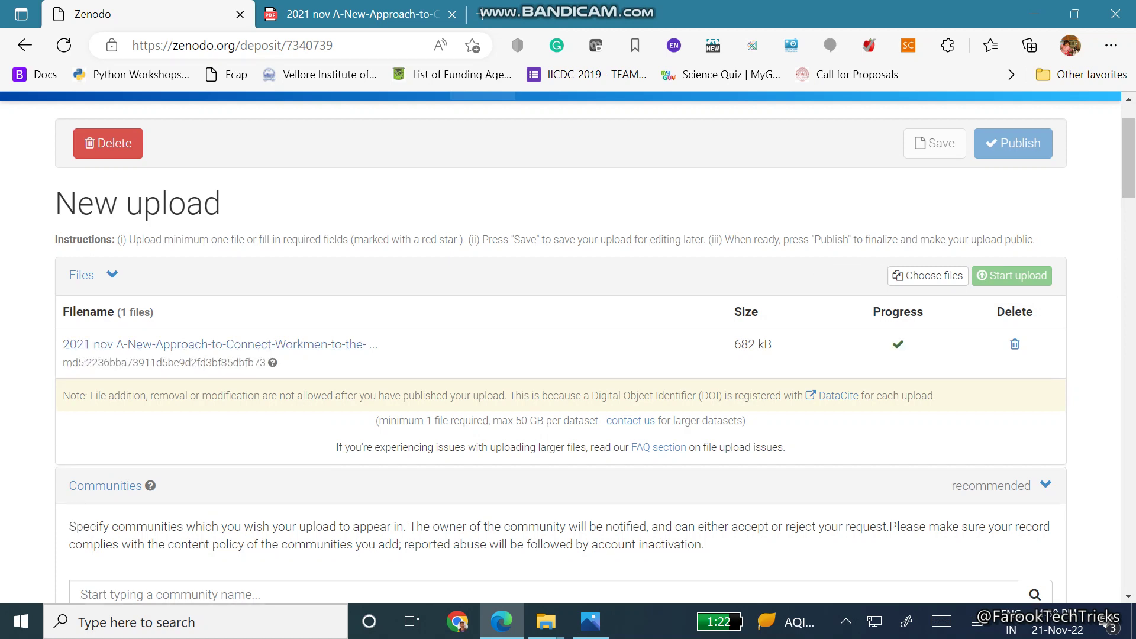
scroll(568, 343, "down", 5)
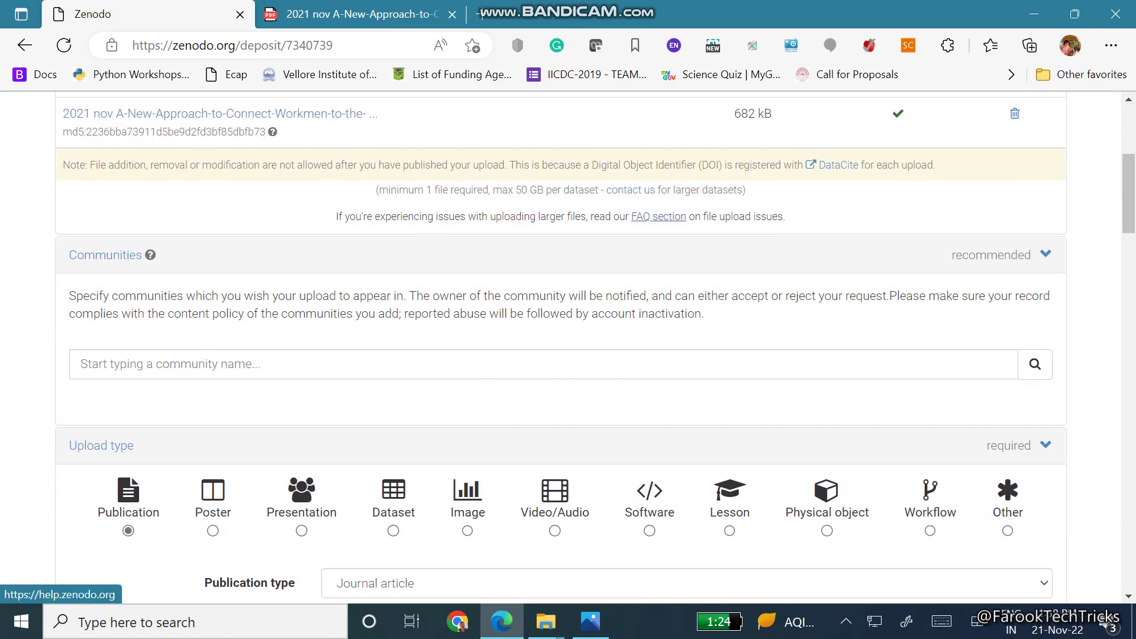
scroll(568, 343, "down", 4)
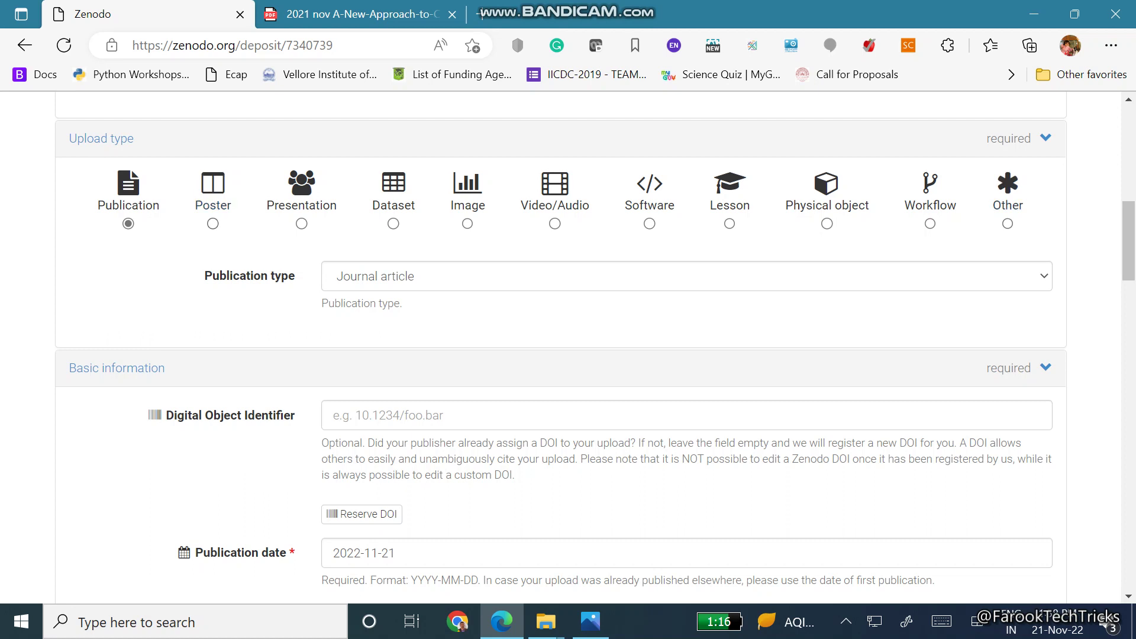
Set the publication type to Journal article and leave the DOI field empty
left_click(441, 277)
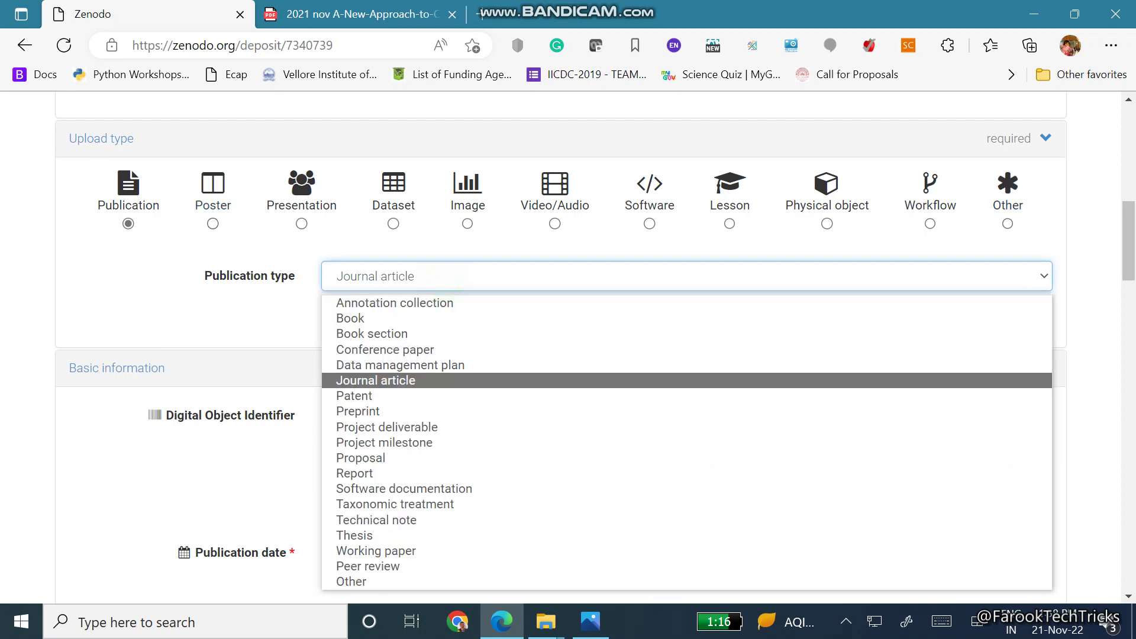
left_click(386, 380)
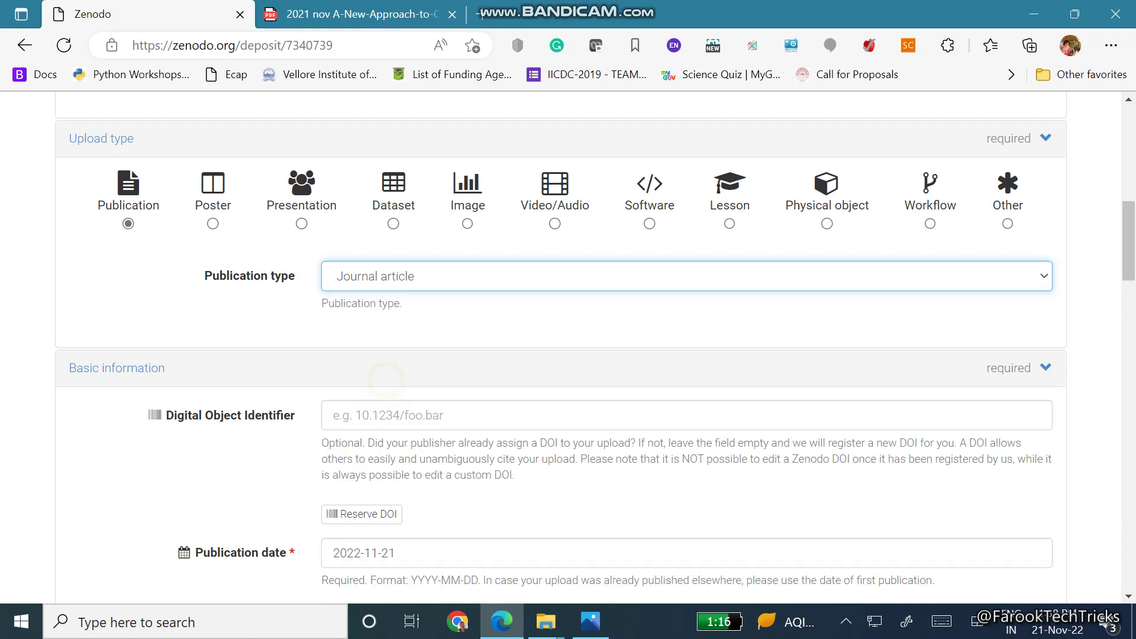
left_click(444, 278)
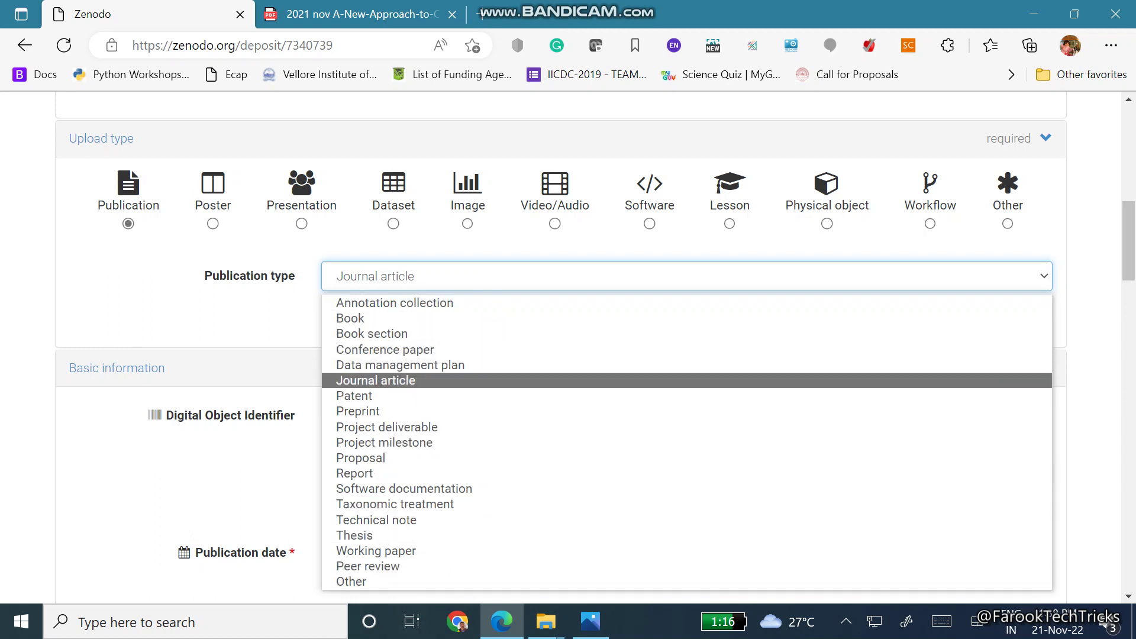
left_click(393, 381)
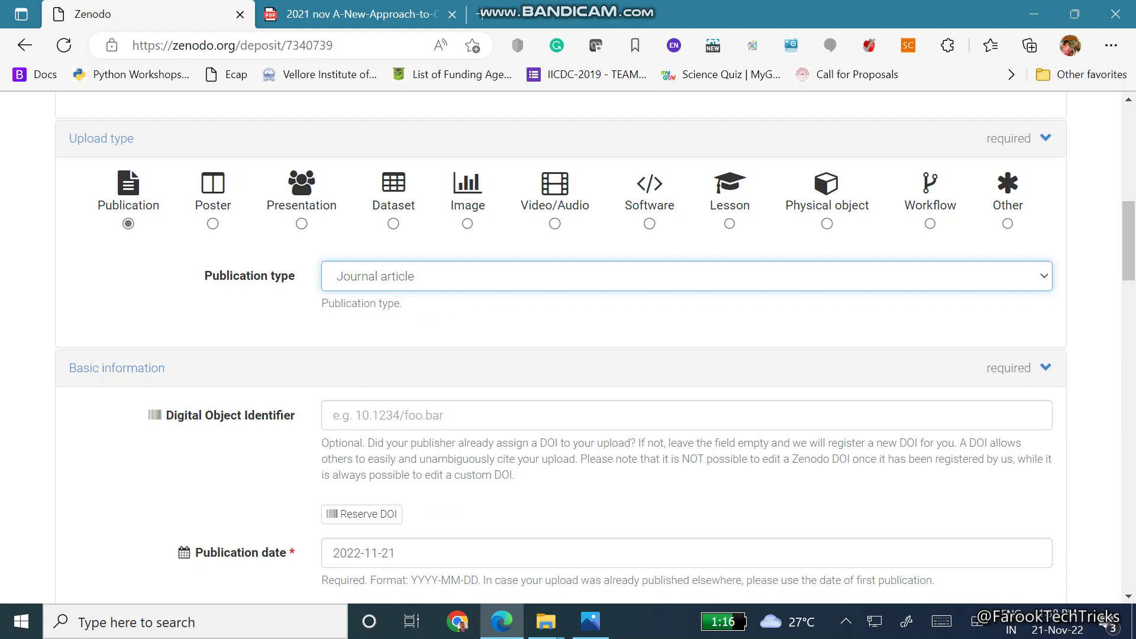
scroll(568, 343, "down", 4)
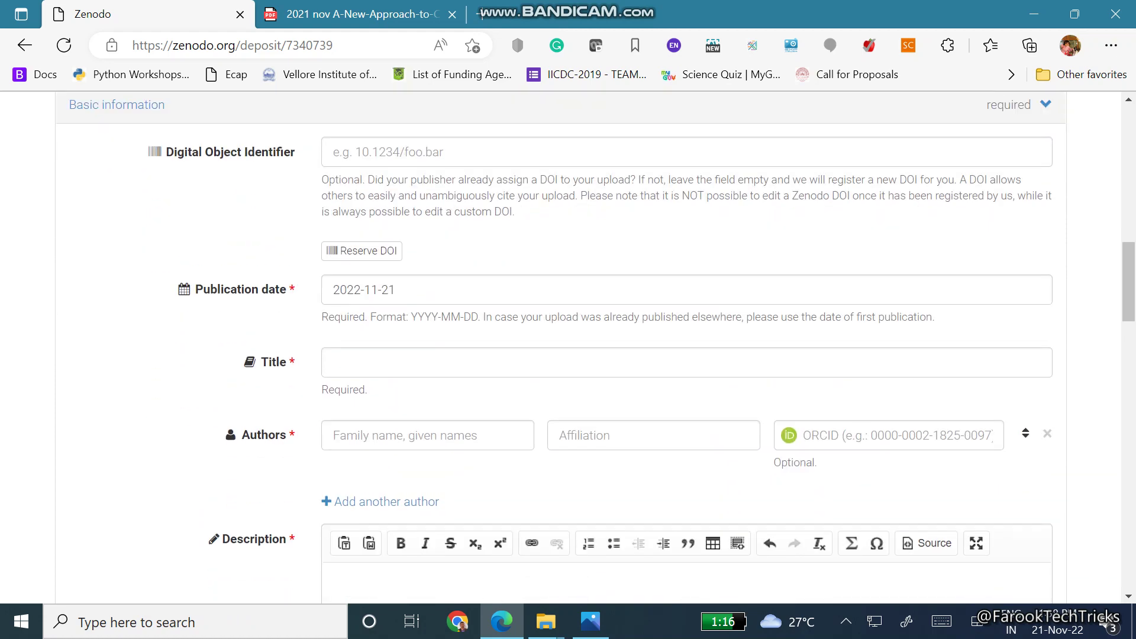
scroll(393, 261, "up", 2)
left_click(393, 261)
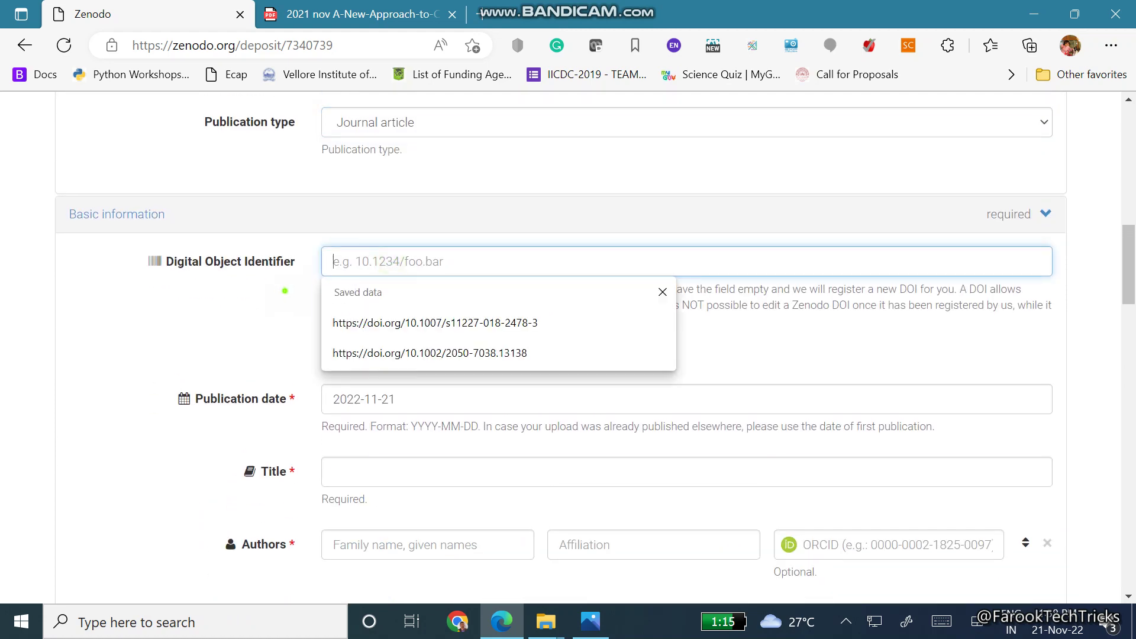
left_click(285, 291)
scroll(284, 290, "down", 3)
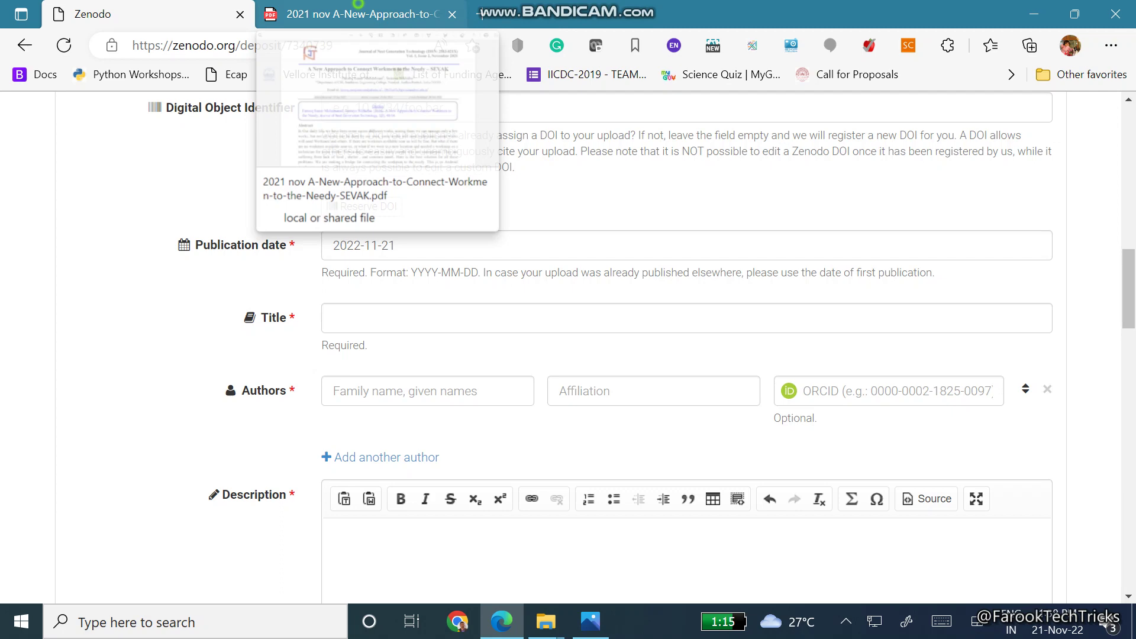
Check the issue date in the PDF and set the publication date to 2021-11-10
left_click(355, 14)
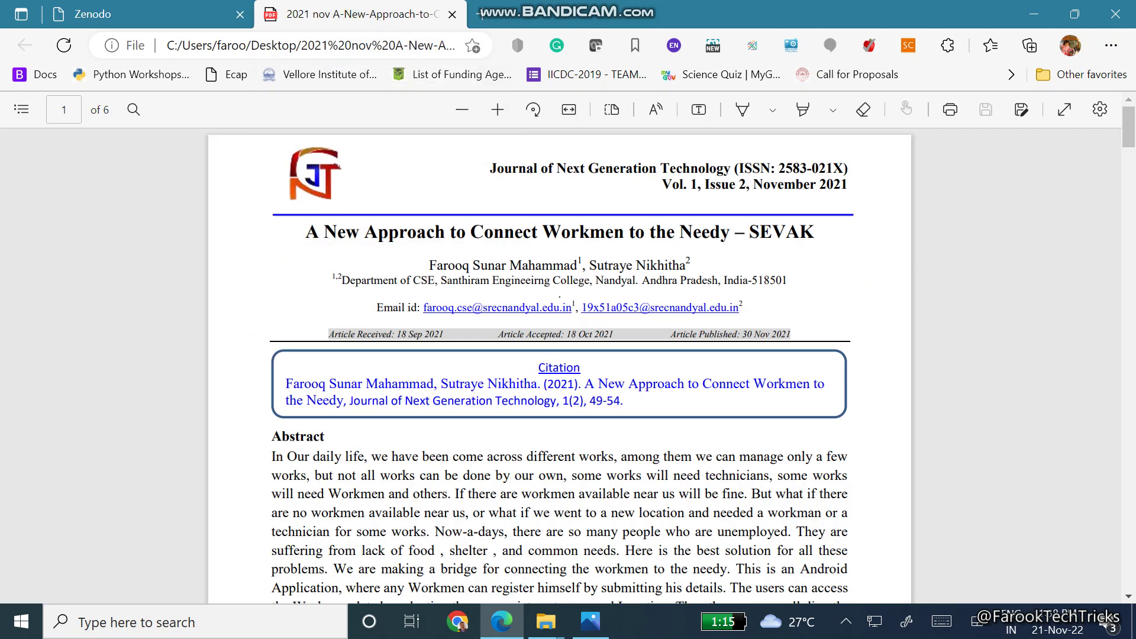
left_click_drag(850, 184, 750, 184)
key("ctrl+Tab")
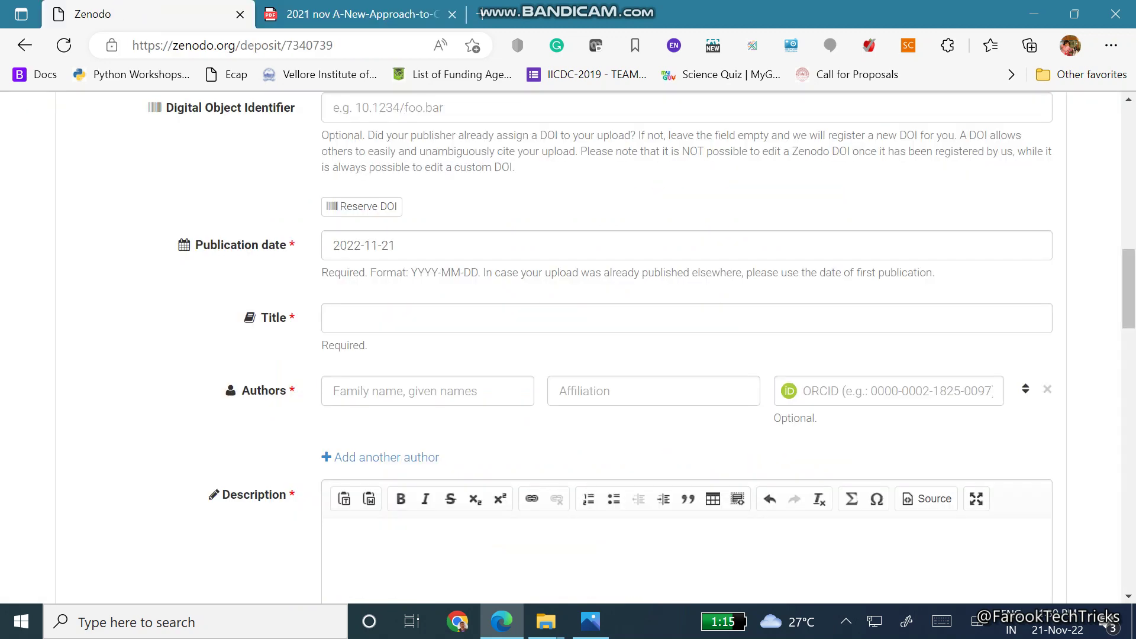
left_click(421, 245)
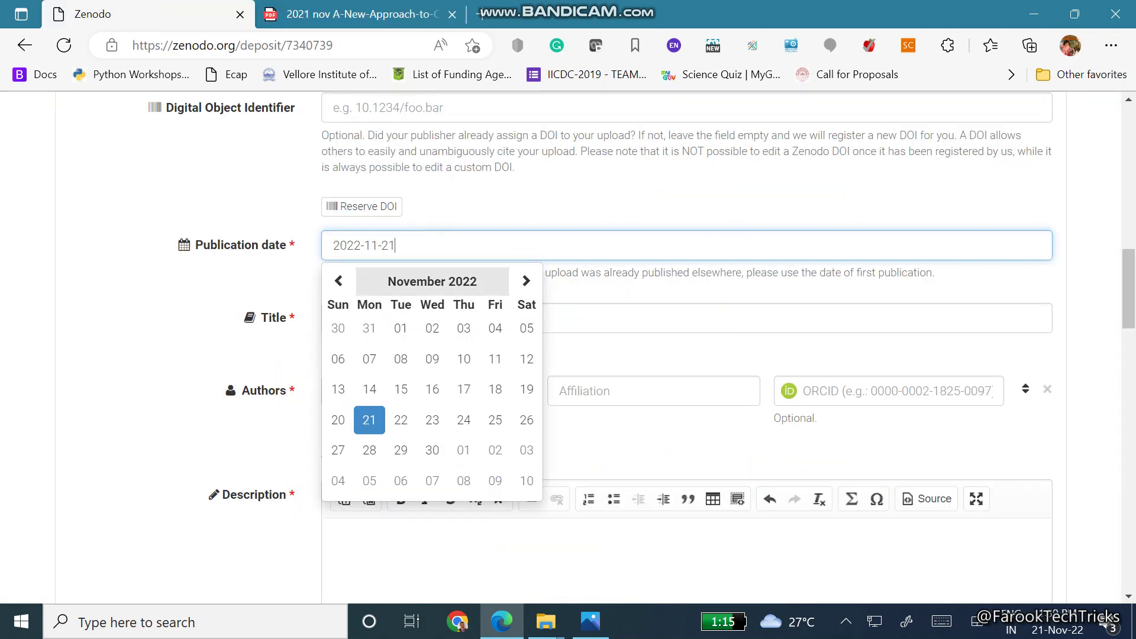
left_click(432, 281)
left_click(339, 281)
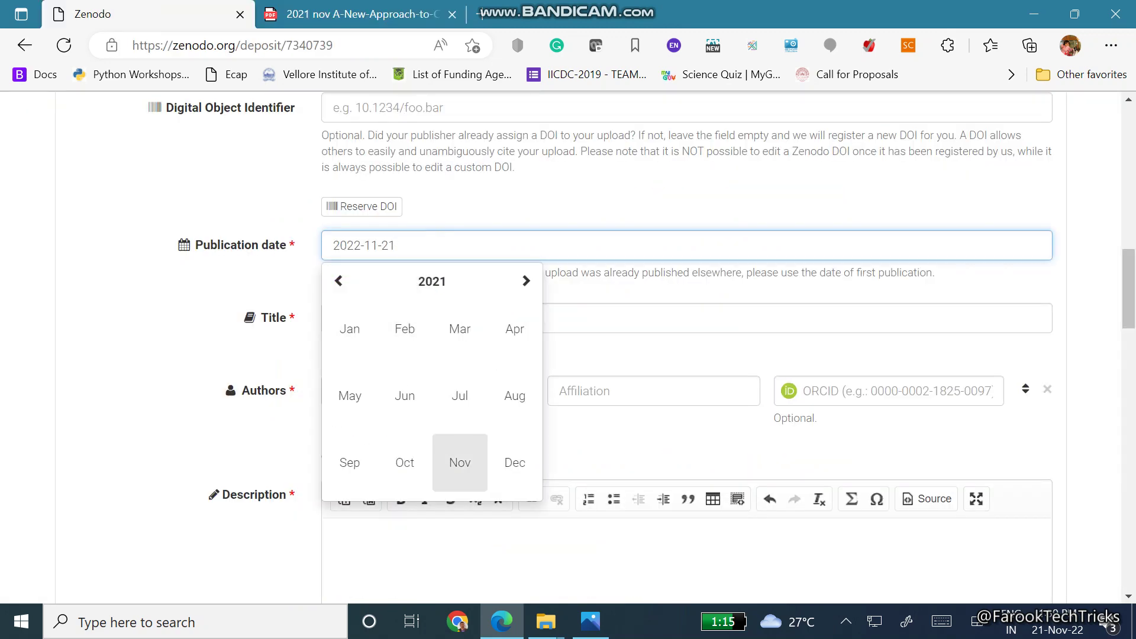
left_click(460, 462)
left_click(432, 359)
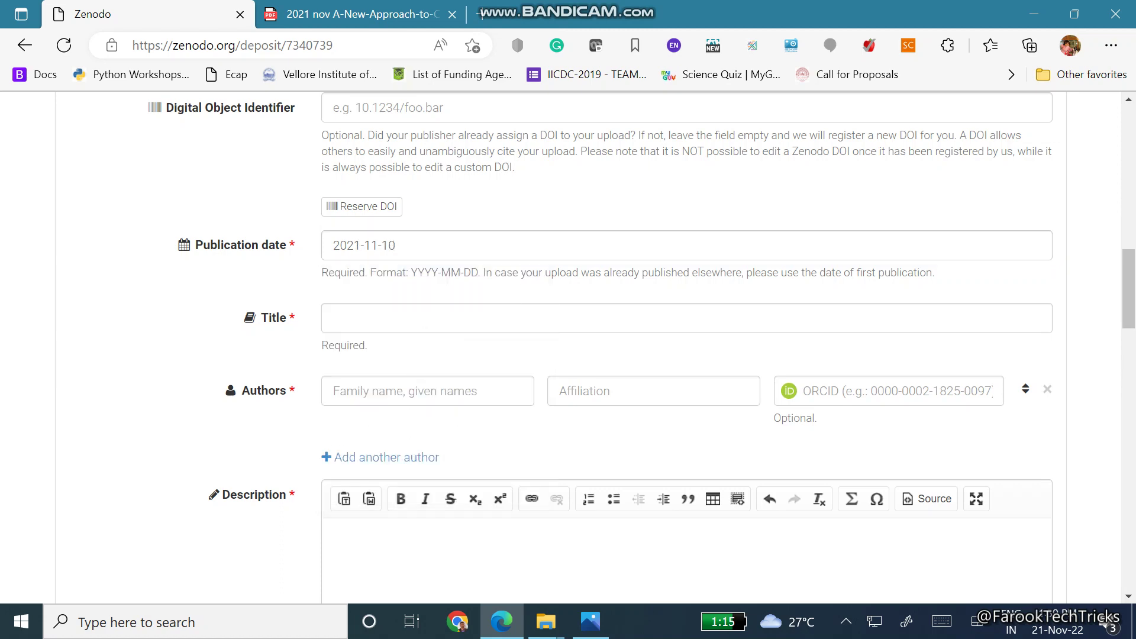
scroll(384, 296, "down", 2)
Copy the article title from the PDF into the Title field
left_click(347, 240)
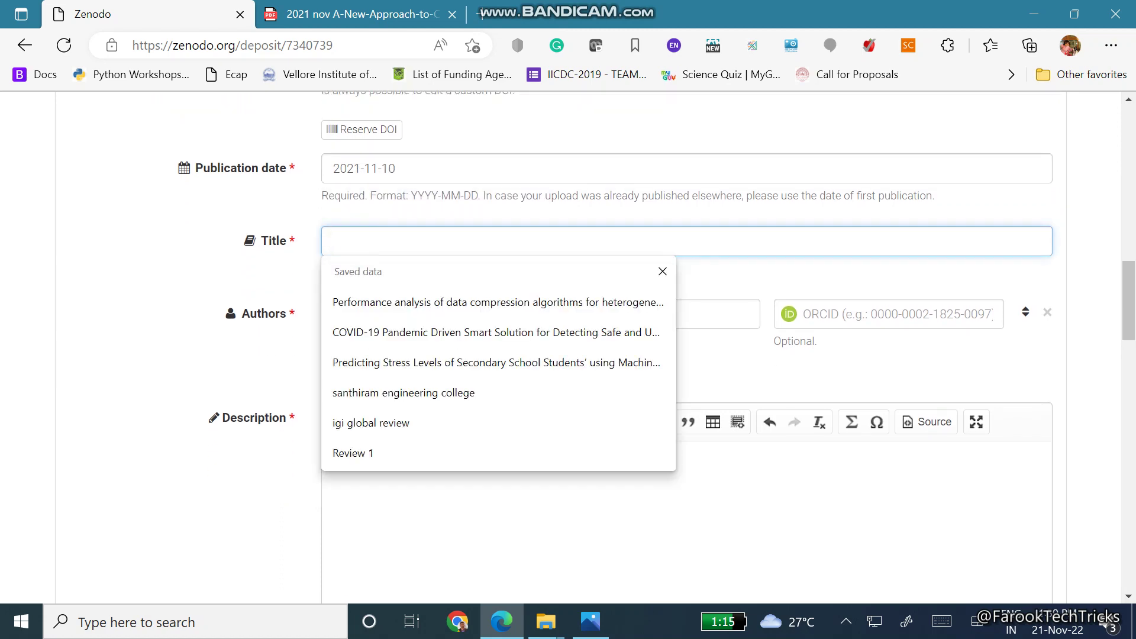
left_click(355, 13)
left_click_drag(306, 232, 815, 231)
key("ctrl+c")
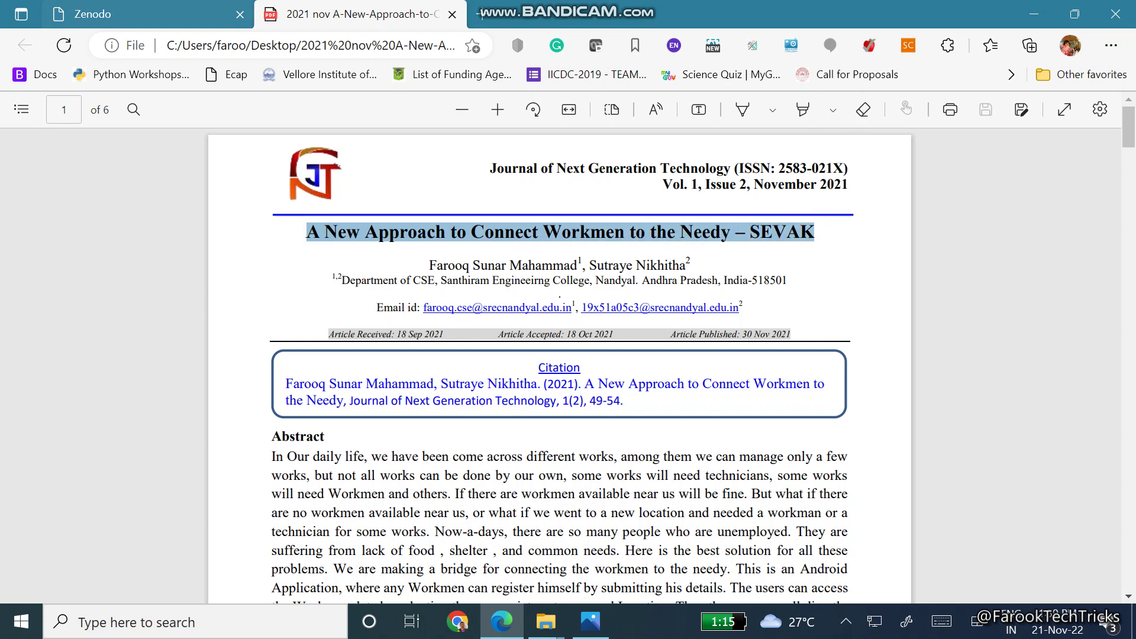
left_click(155, 12)
key("ctrl+v")
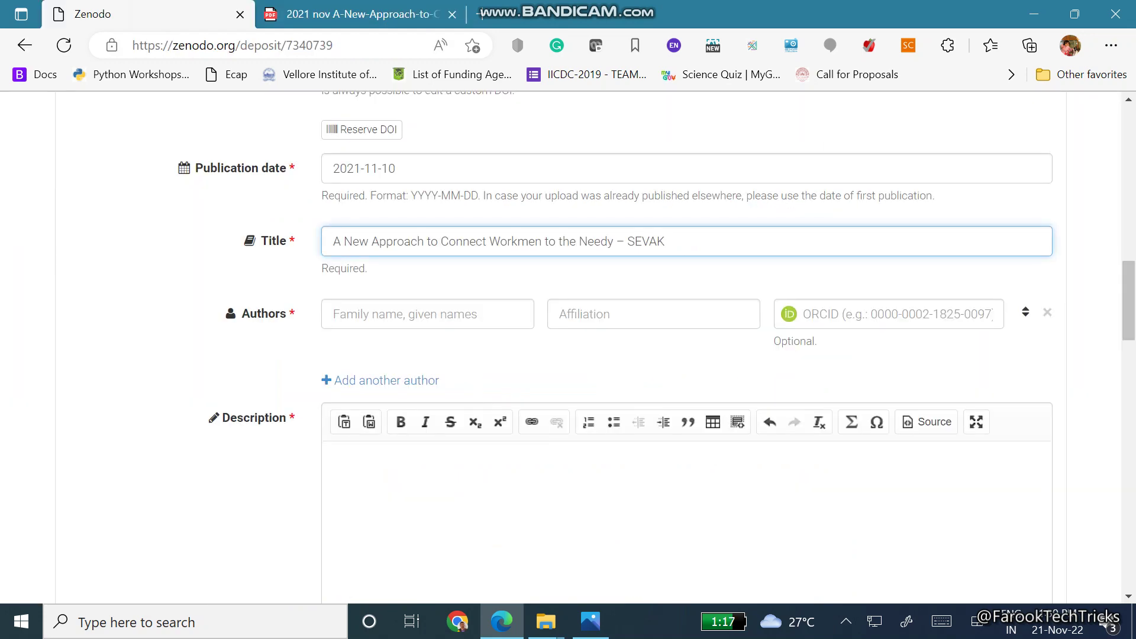
Add the author's name, affiliation Santhiram Engineering College, and the author's ORCID iD
left_click(414, 315)
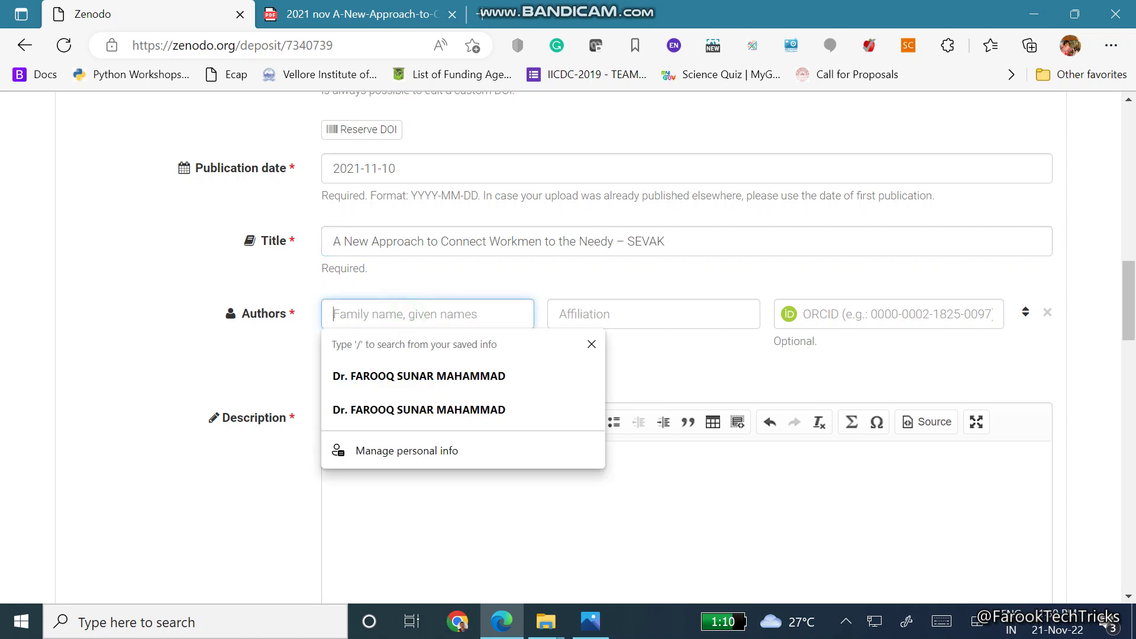
type("Farooq Sun")
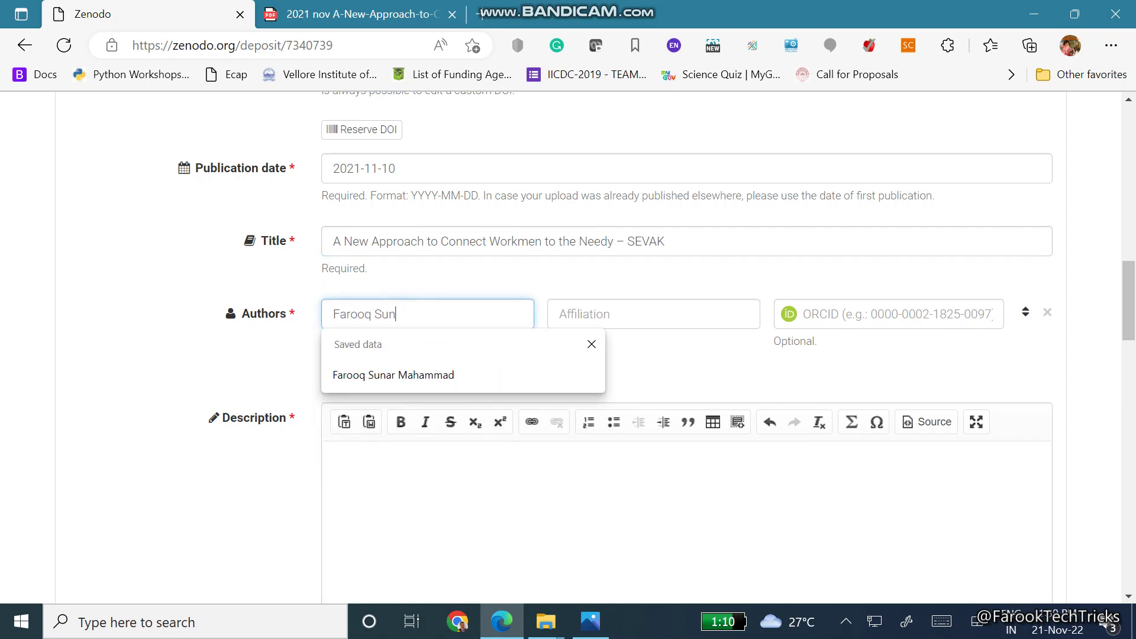
type("ar Mahammad")
key("Tab")
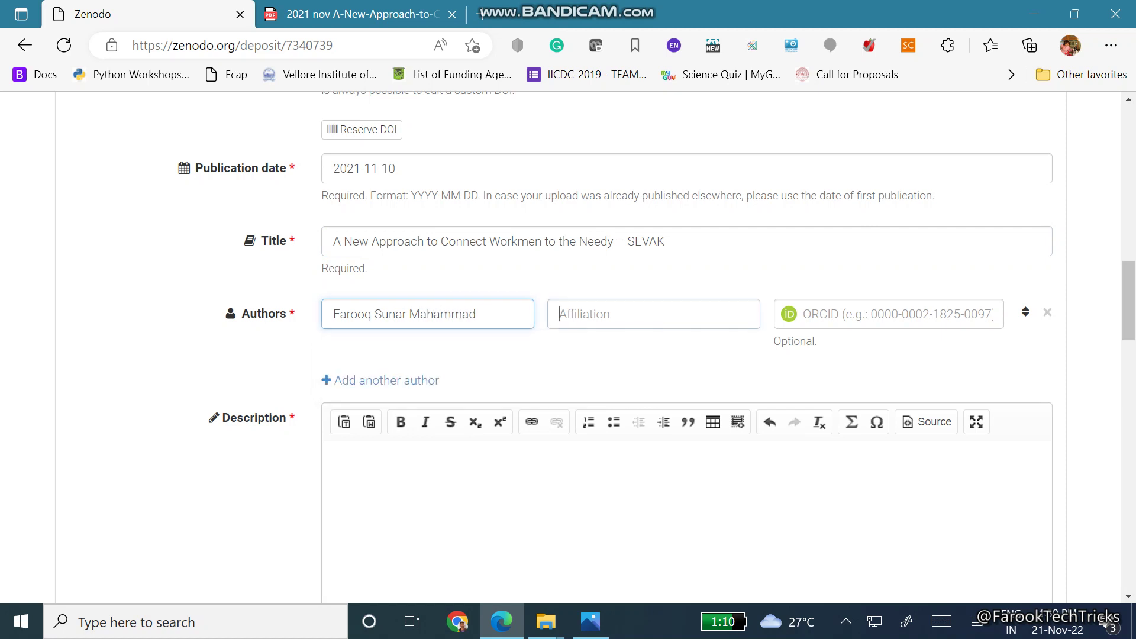
type("Santhi")
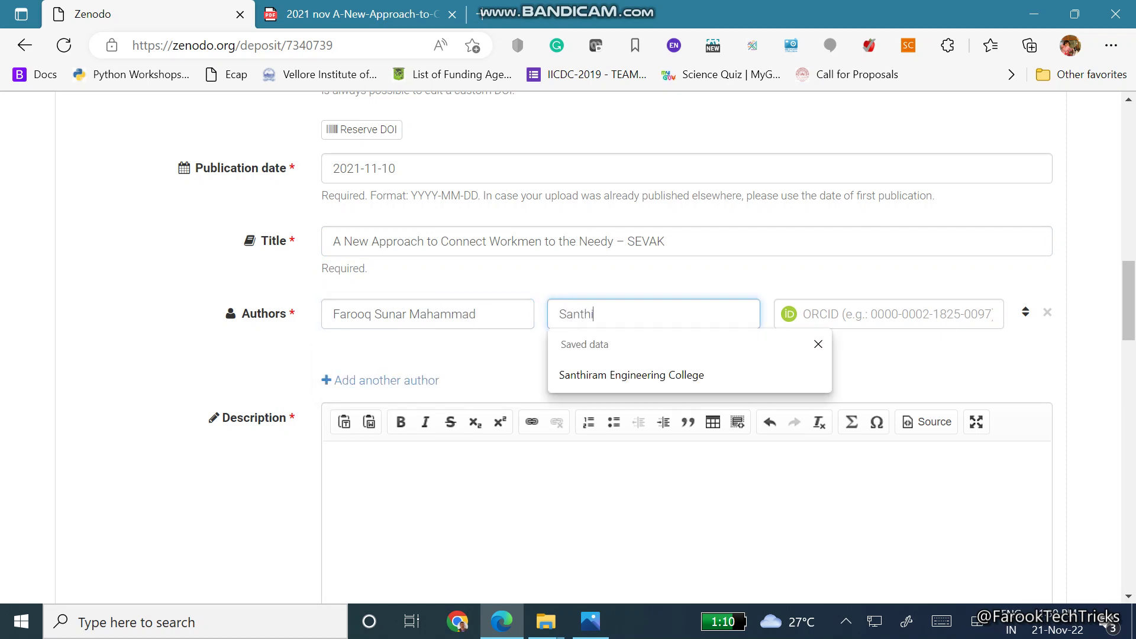
type("ram Engineering College")
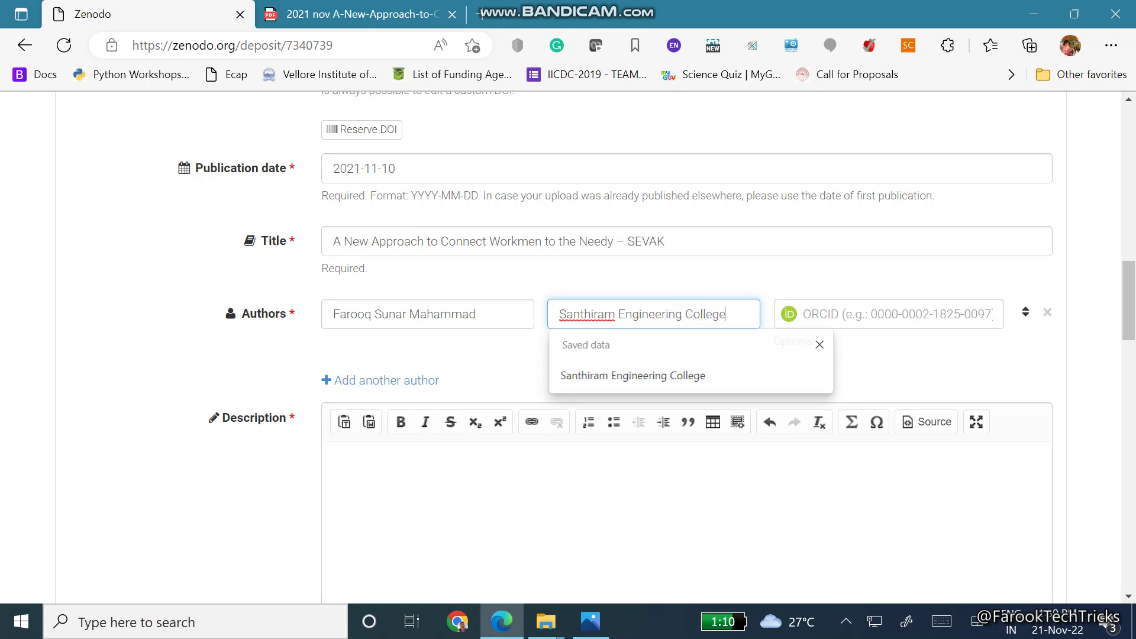
left_click(849, 318)
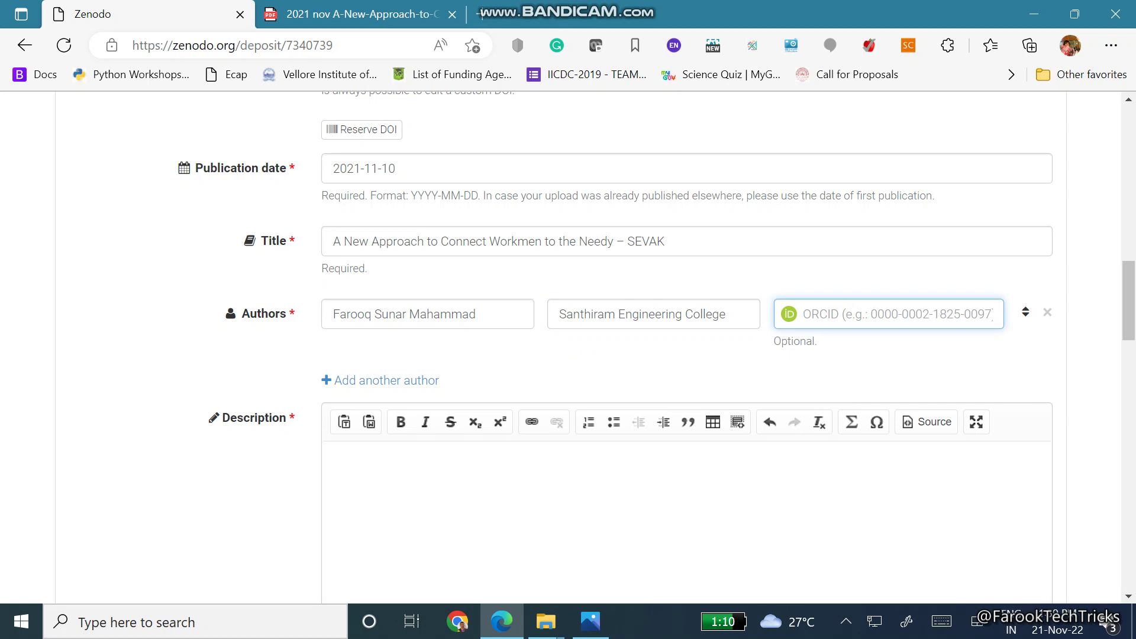
type("0000")
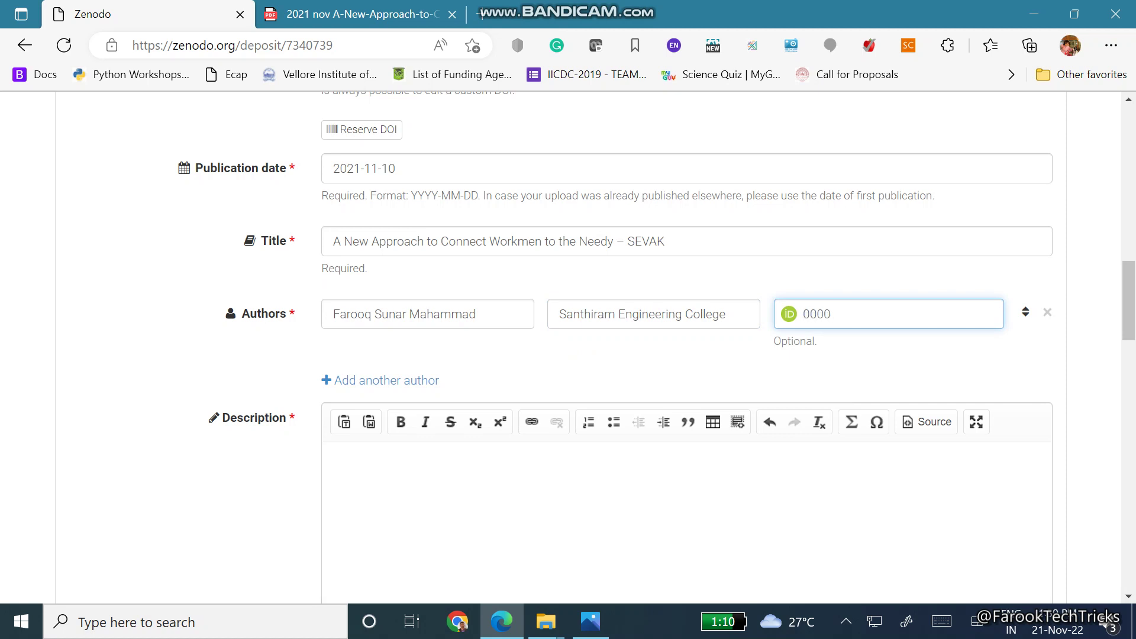
type("-0003-0936-1980")
scroll(393, 314, "down", 3)
Copy the abstract from the PDF, paste into Description, and delete the wrongly pasted title
left_click(393, 314)
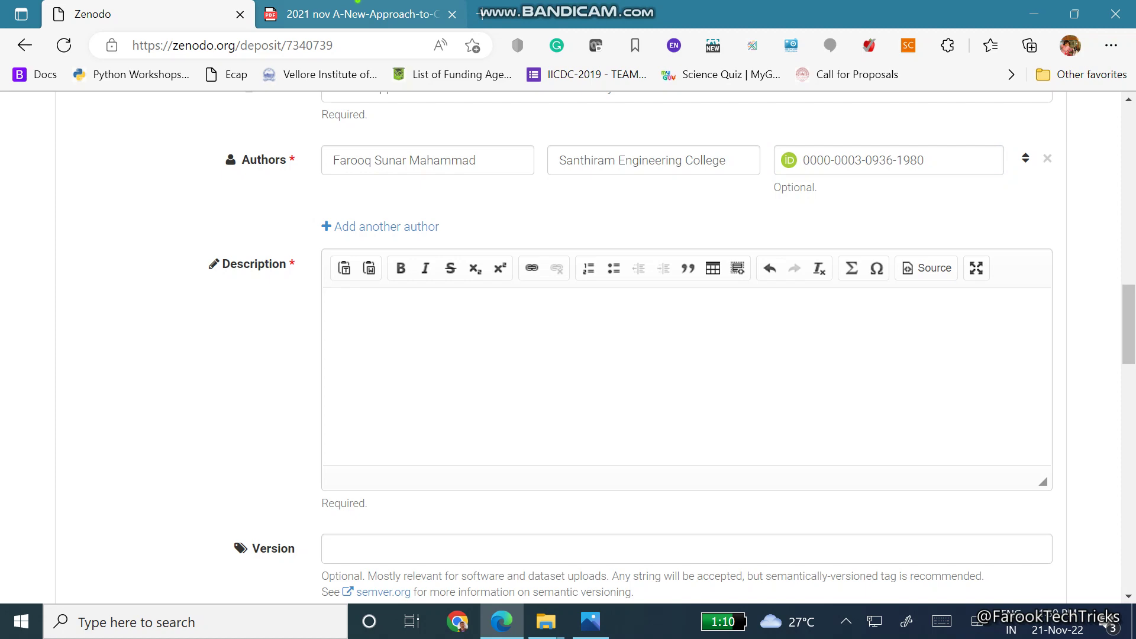
left_click(357, 5)
scroll(533, 355, "down", 5)
left_click_drag(268, 226, 500, 413)
right_click(502, 413)
left_click(536, 269)
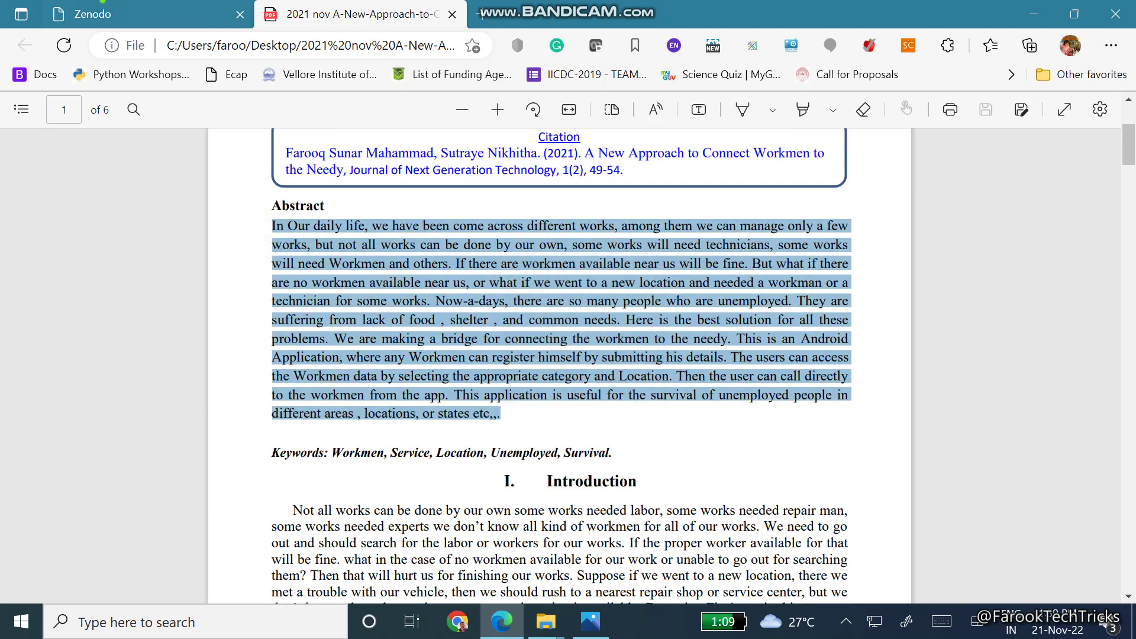
key("ctrl+shift+Tab")
left_click(366, 319)
key("ctrl+v")
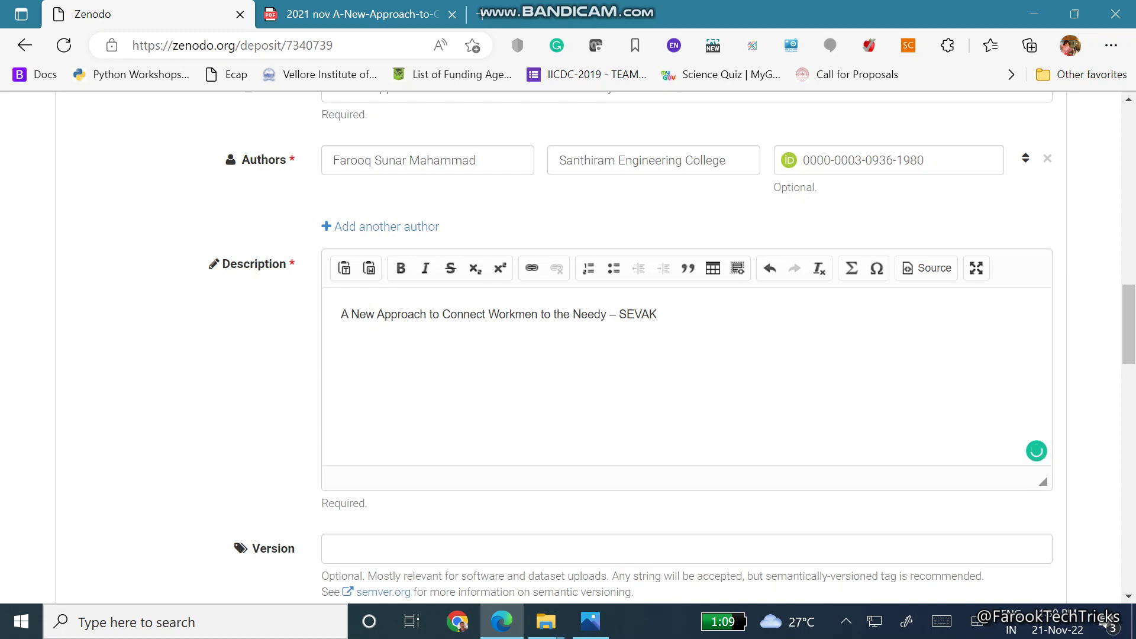
left_click_drag(710, 314, 341, 314)
key("Delete")
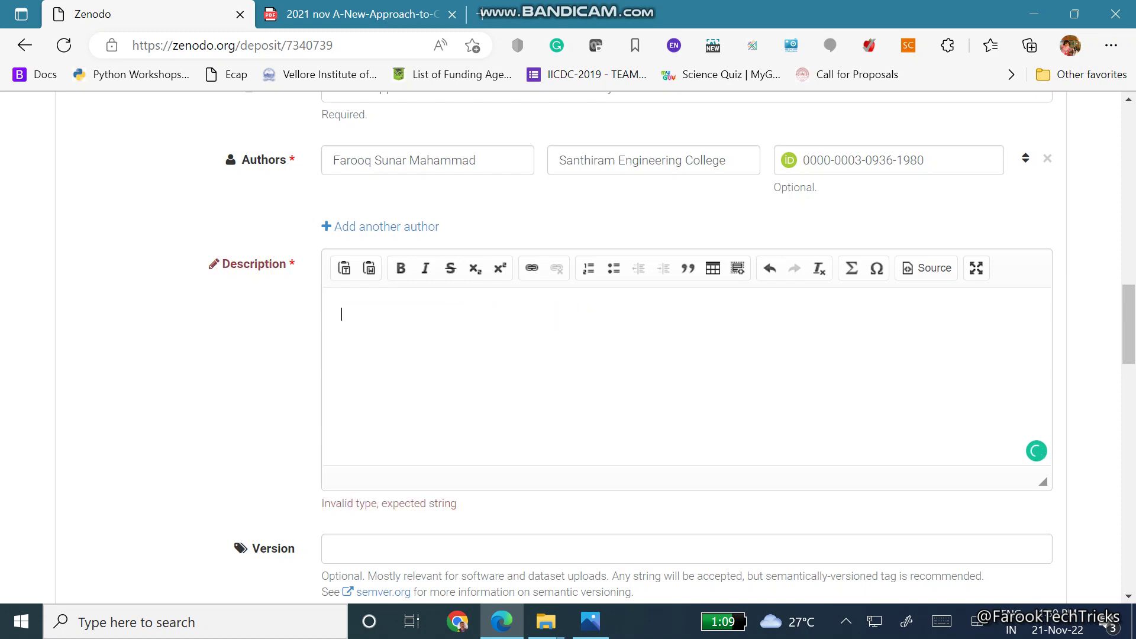
Recopy the abstract from the PDF and paste it into Description
left_click(355, 14)
right_click(389, 267)
left_click(438, 315)
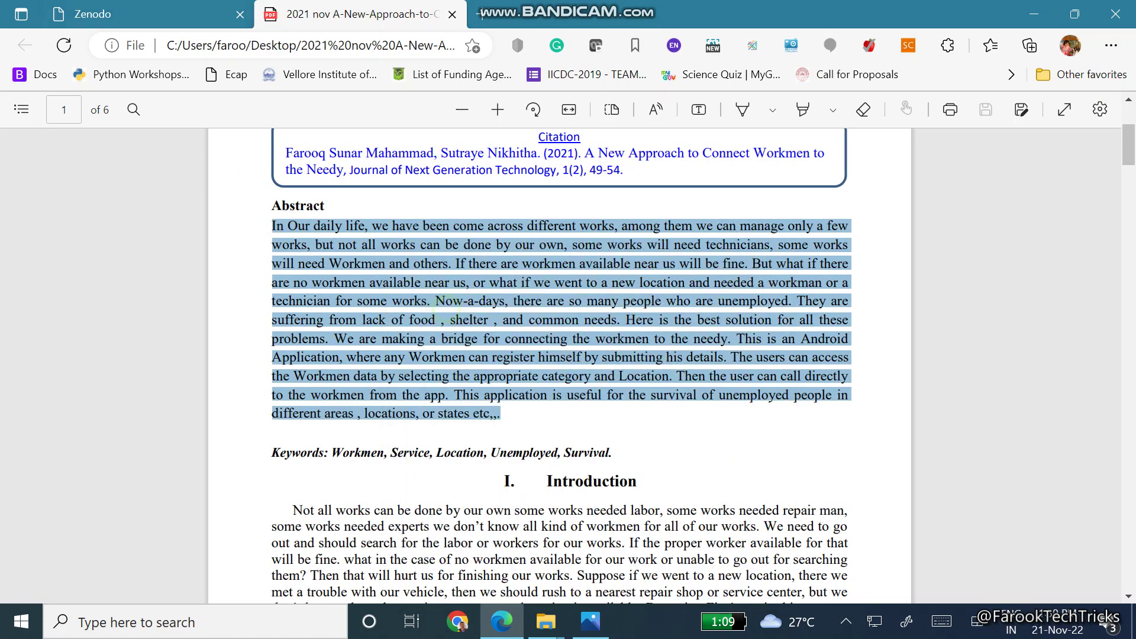
left_click(148, 14)
key("ctrl+v")
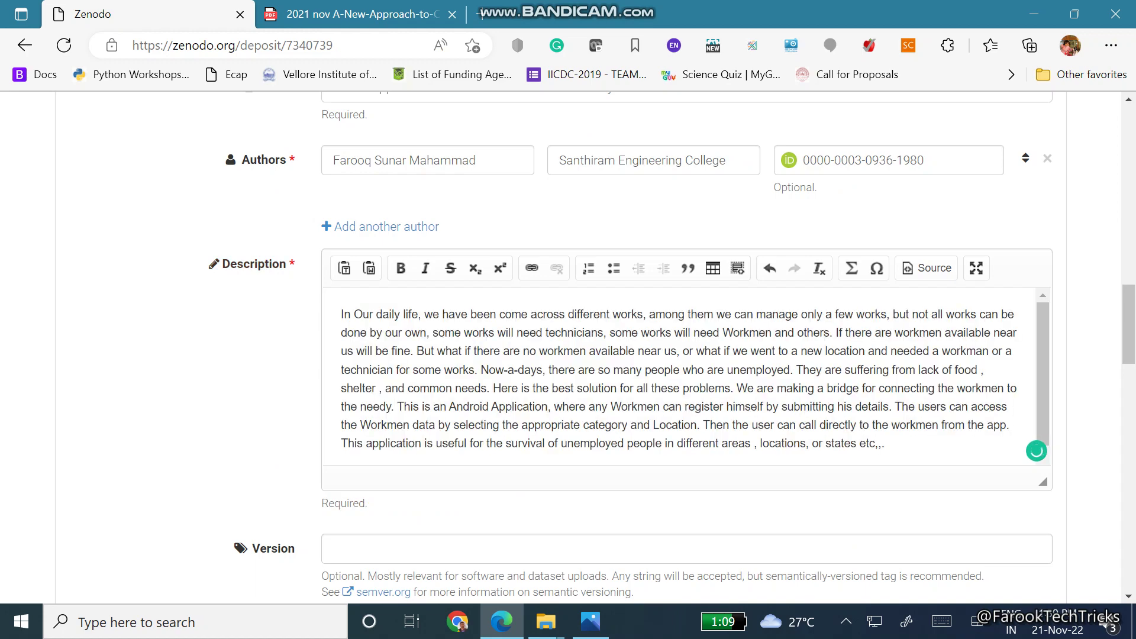
scroll(672, 348, "down", 4)
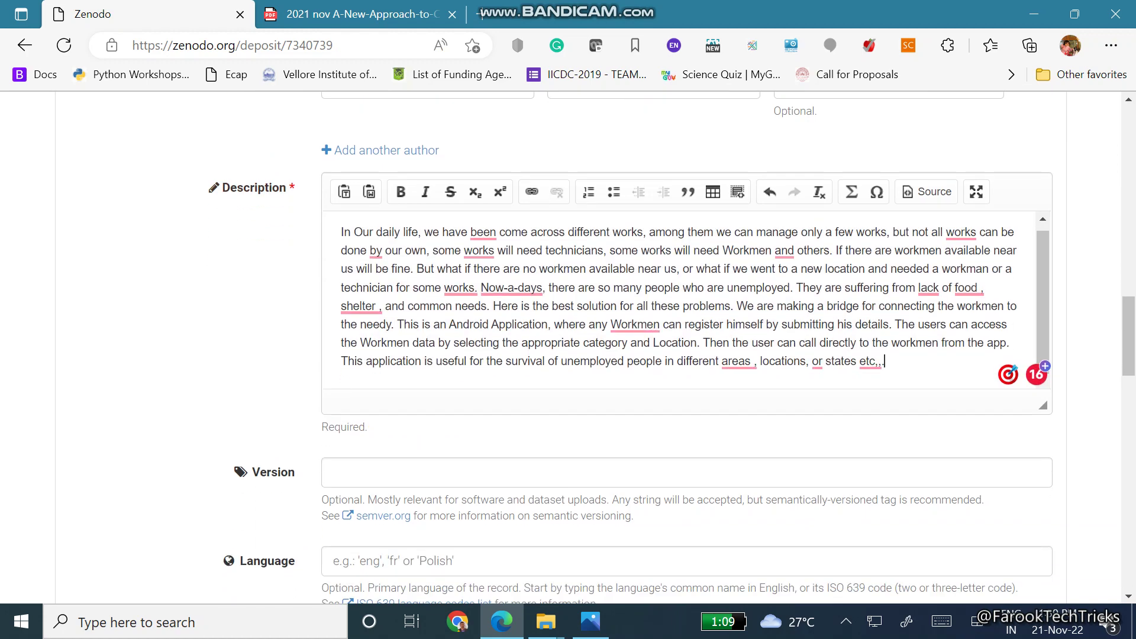
scroll(661, 346, "down", 1)
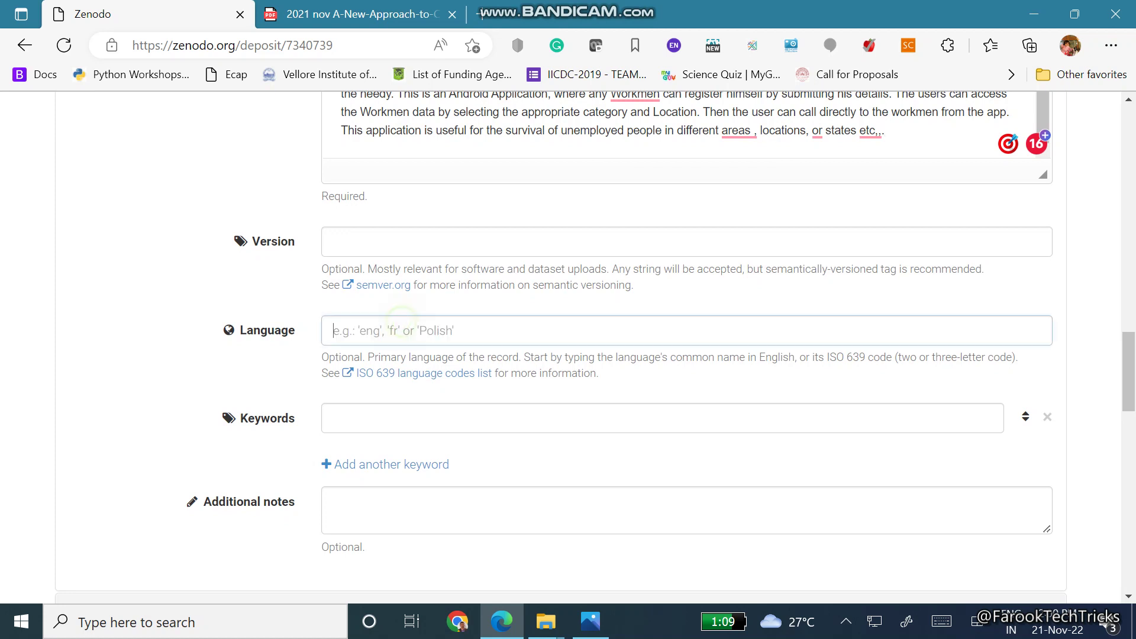
Enter 'eng' as the Language and paste the clipboard into Keywords
left_click(661, 332)
type("eng")
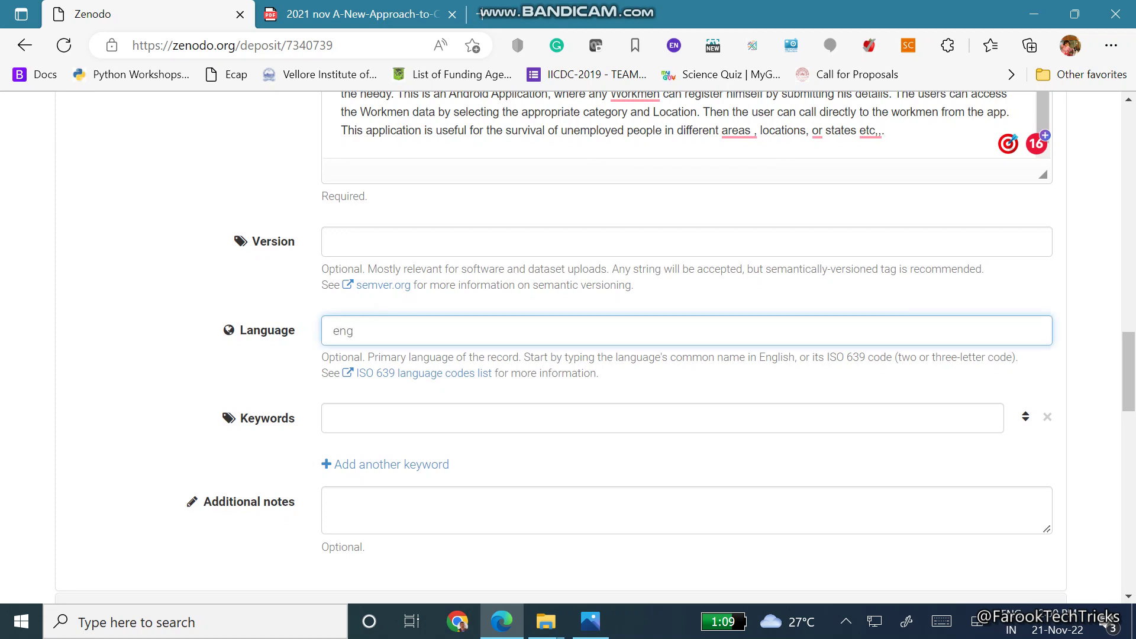
left_click(379, 417)
left_click(352, 14)
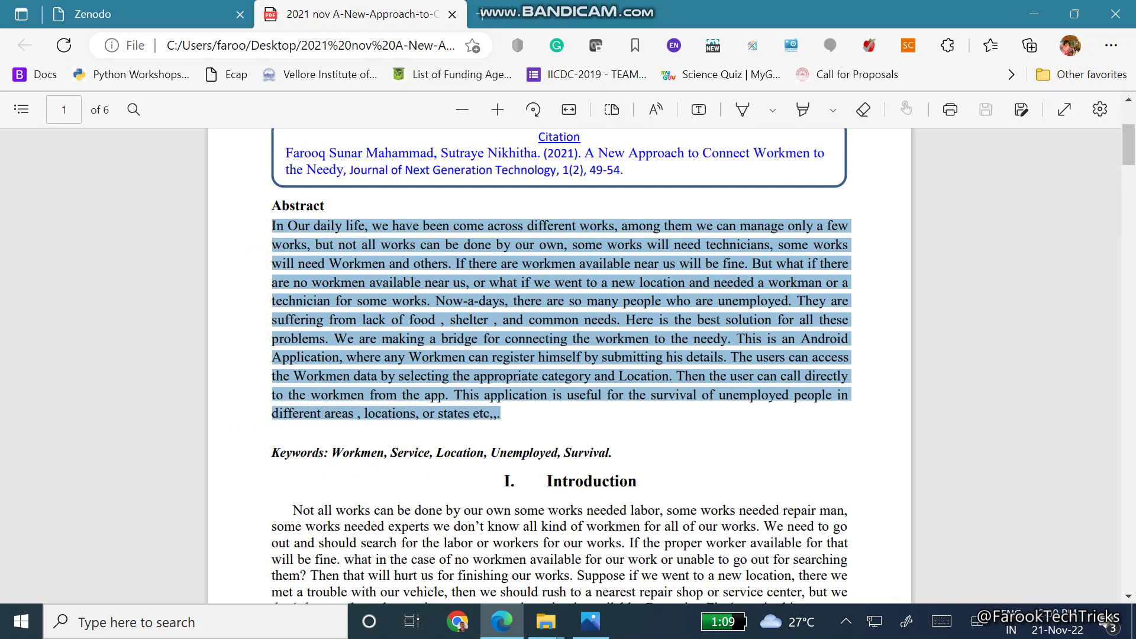
scroll(559, 355, "down", 3)
left_click_drag(332, 223, 610, 222)
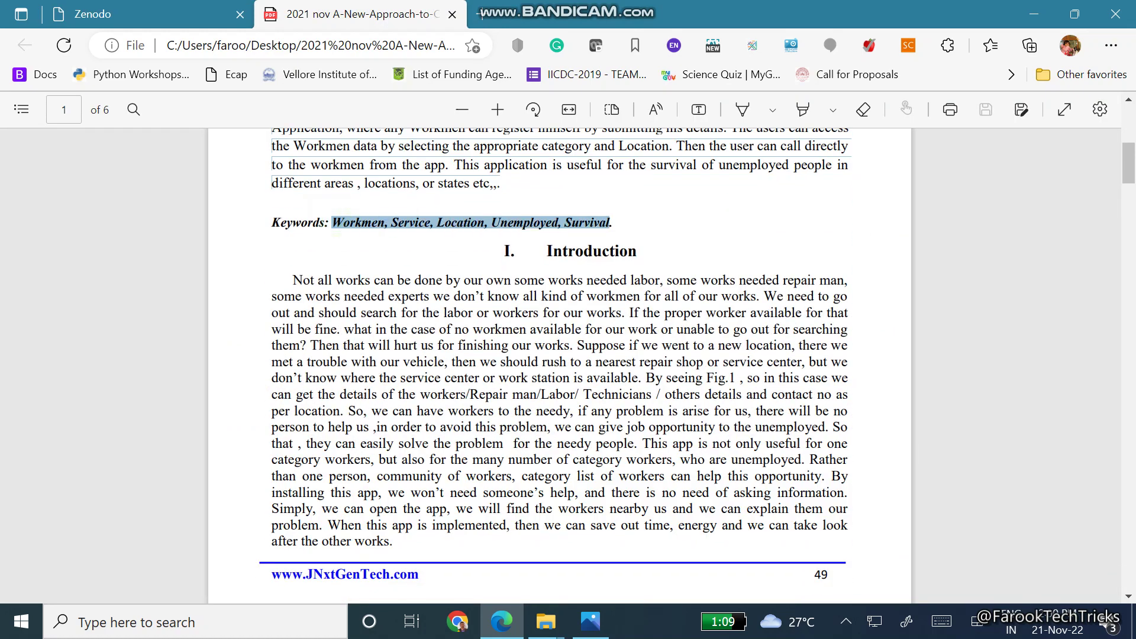
left_click(142, 14)
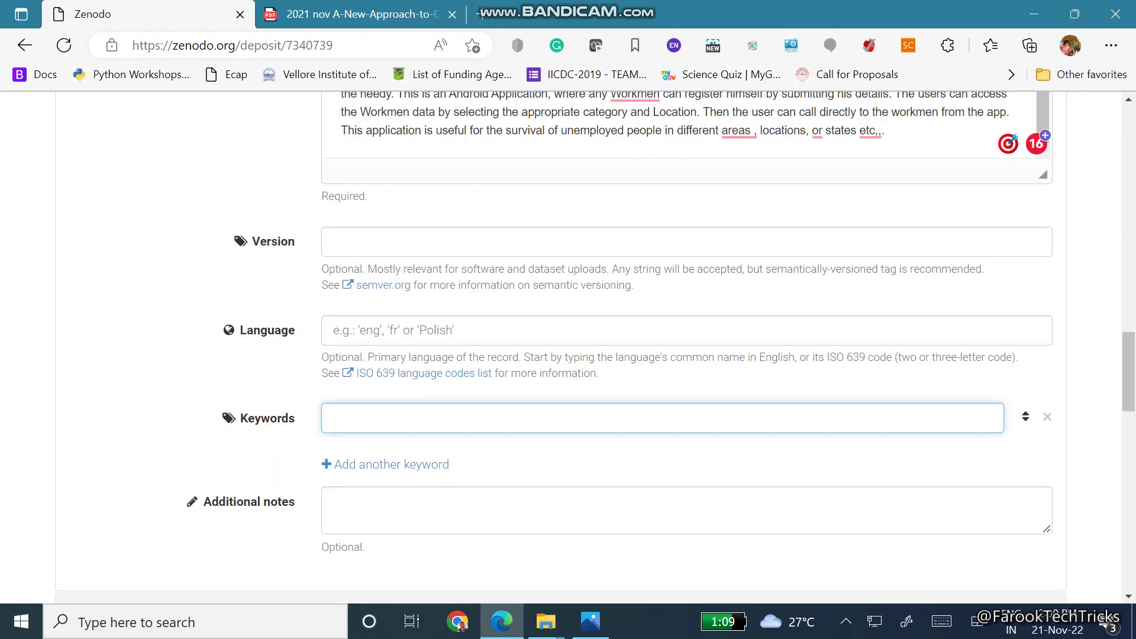
key("ctrl+v")
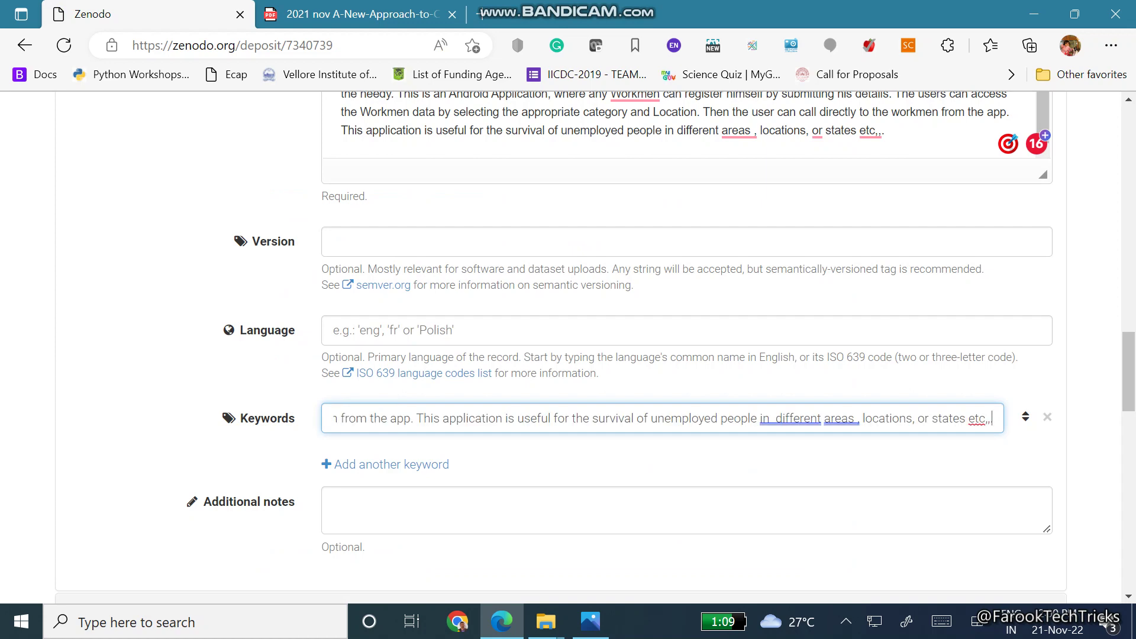
Replace the pasted abstract in Keywords with 'Workmen, Service, Location, Unemployed, Survival.' from the PDF
key("ctrl+a")
key("BackSpace")
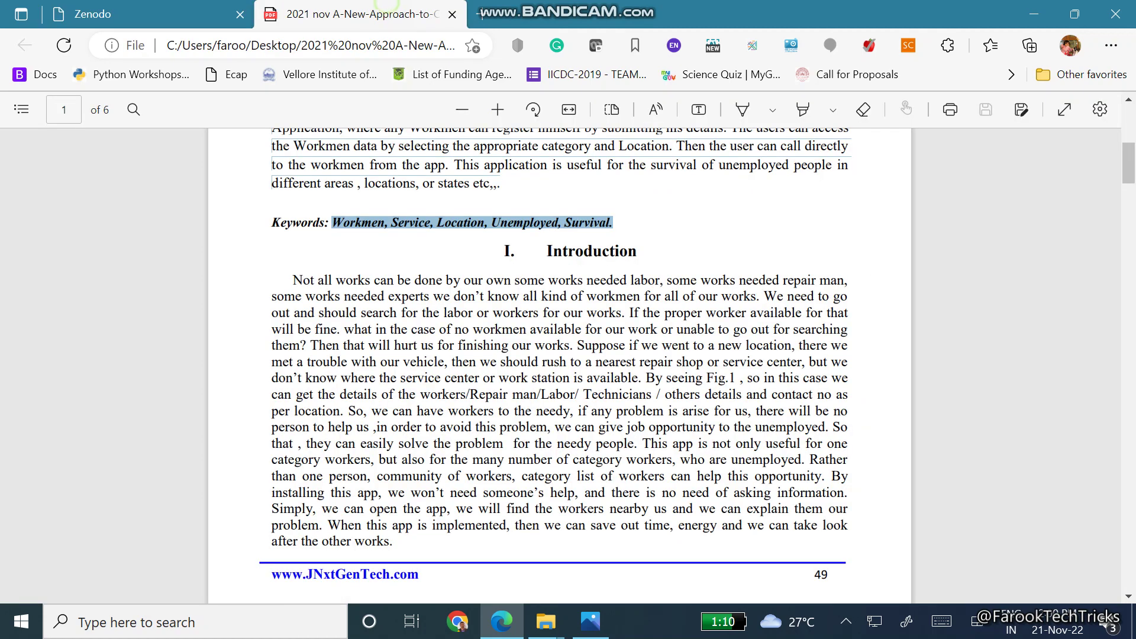
left_click(355, 14)
right_click(450, 223)
left_click(458, 261)
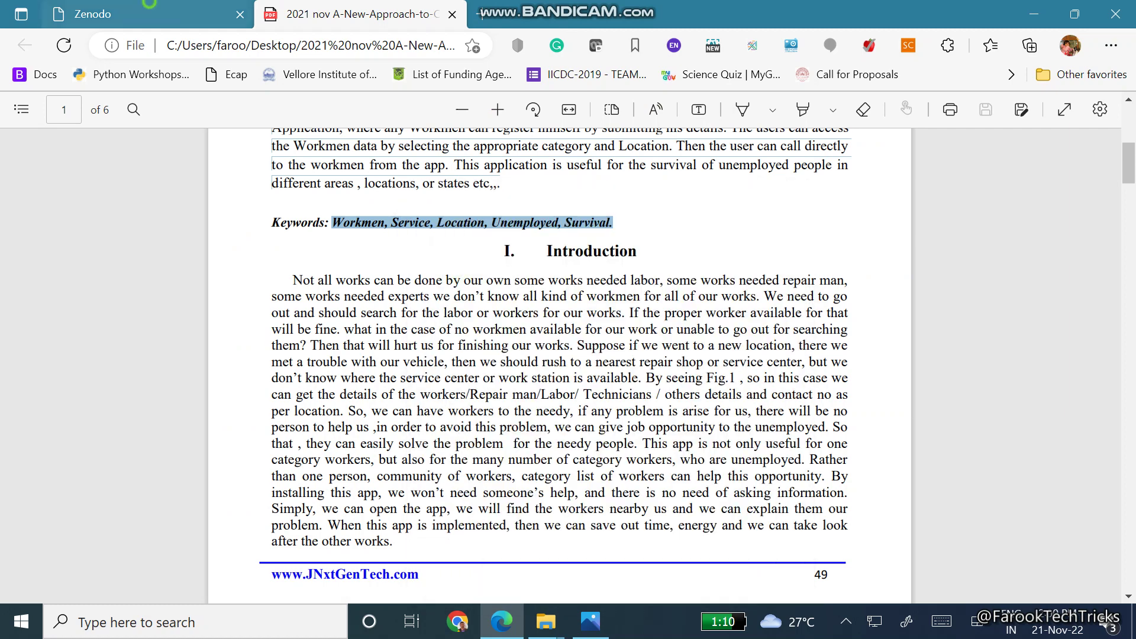
left_click(92, 14)
key("ctrl+v")
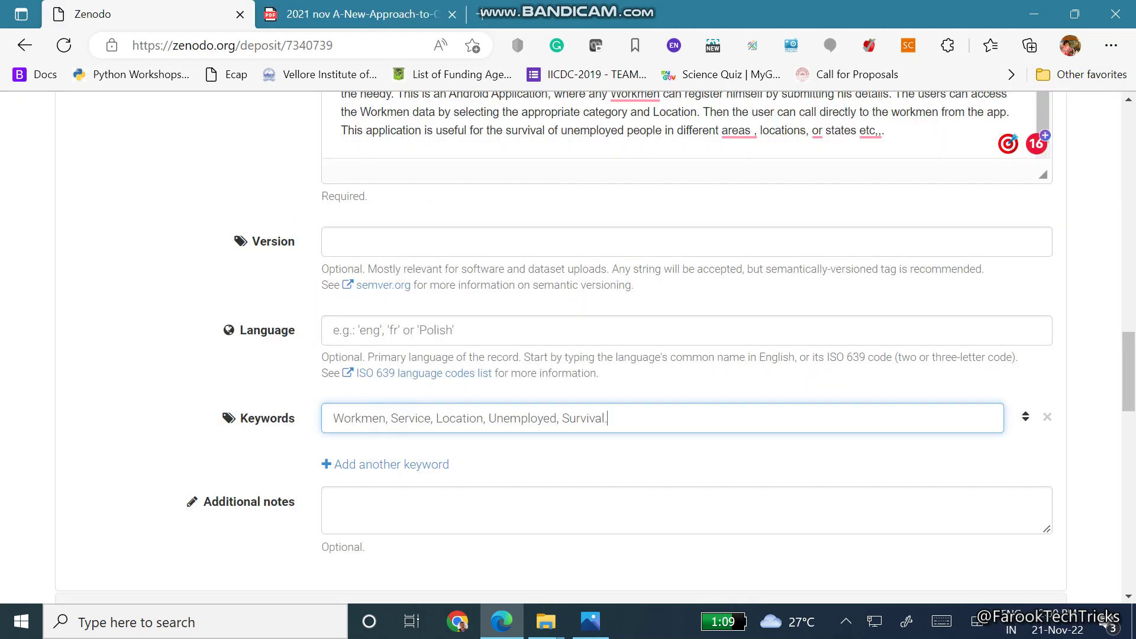
scroll(568, 355, "down", 3)
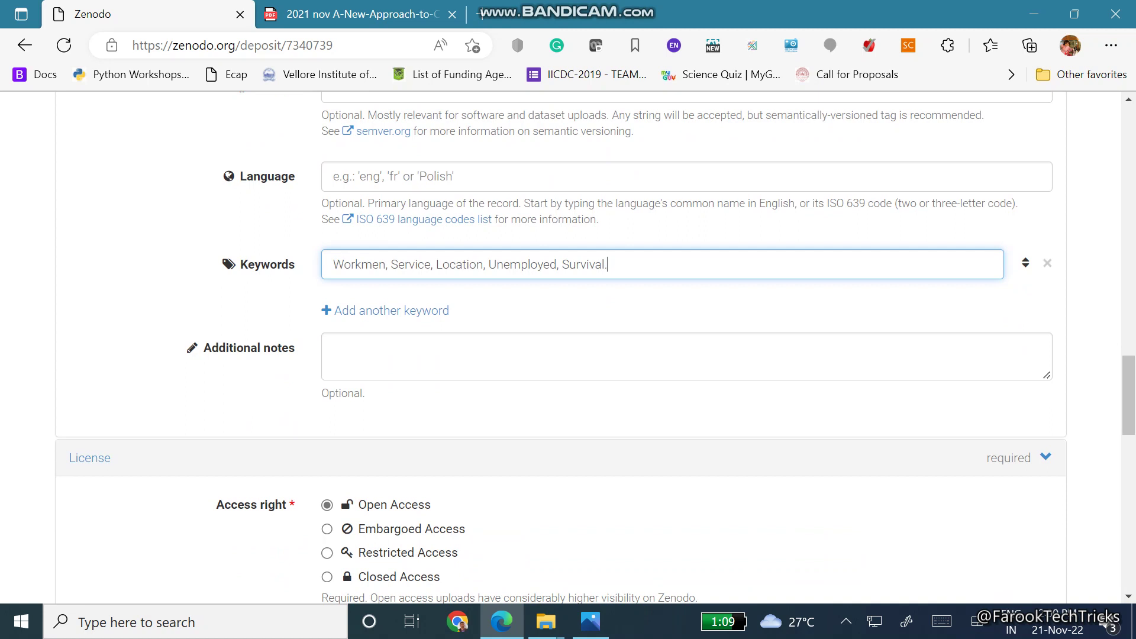
Review the License and Funding sections, keeping Open Access and Creative Commons Attribution 4.0
scroll(568, 343, "down", 3)
scroll(568, 343, "down", 1)
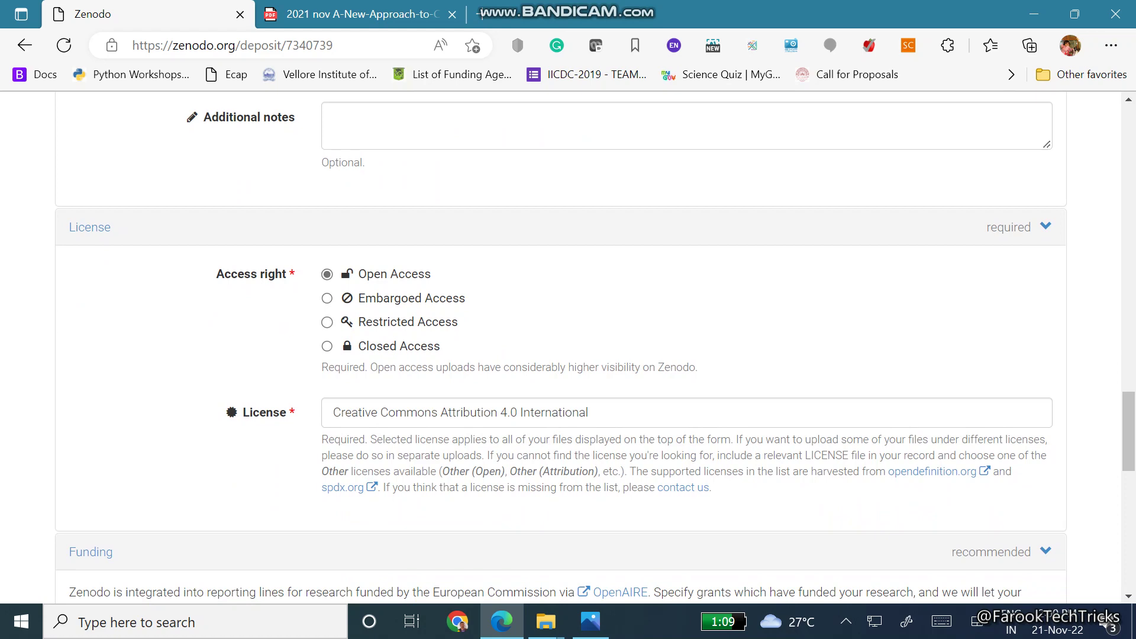
scroll(568, 355, "down", 3)
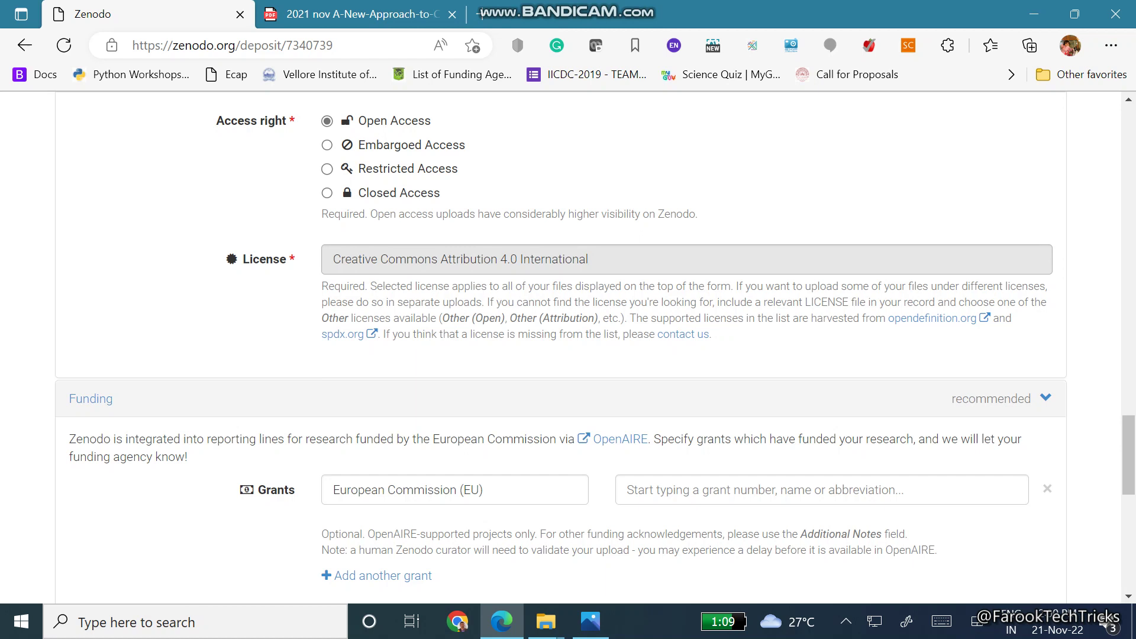
scroll(568, 348, "down", 3)
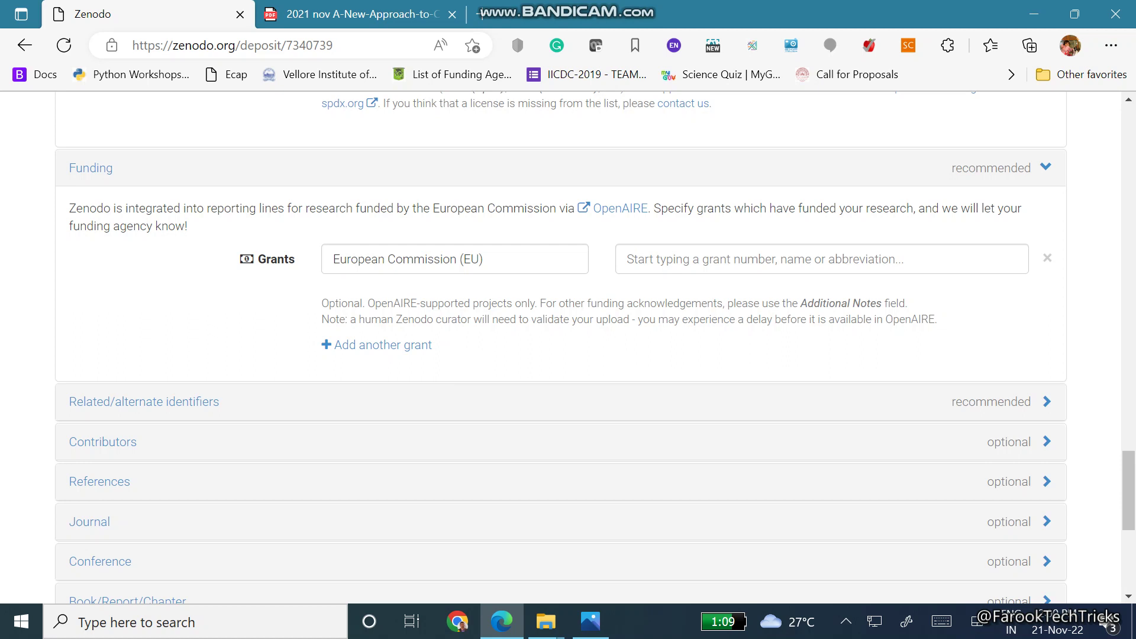
scroll(568, 347, "down", 3)
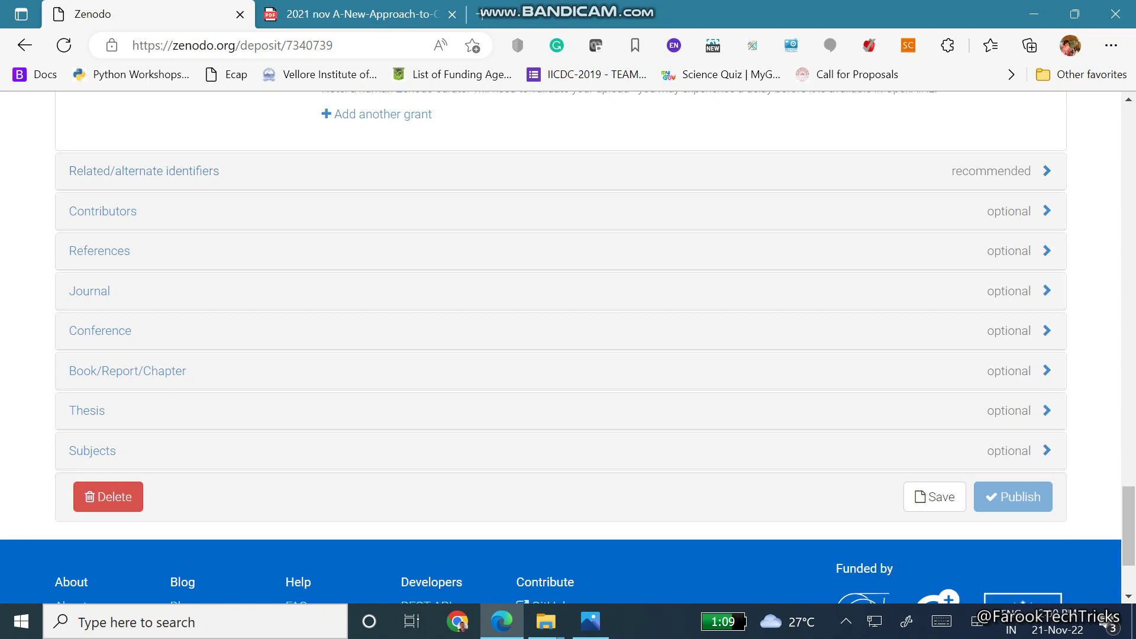
Check the Related/alternate identifiers section, then save the draft deposit
left_click(346, 170)
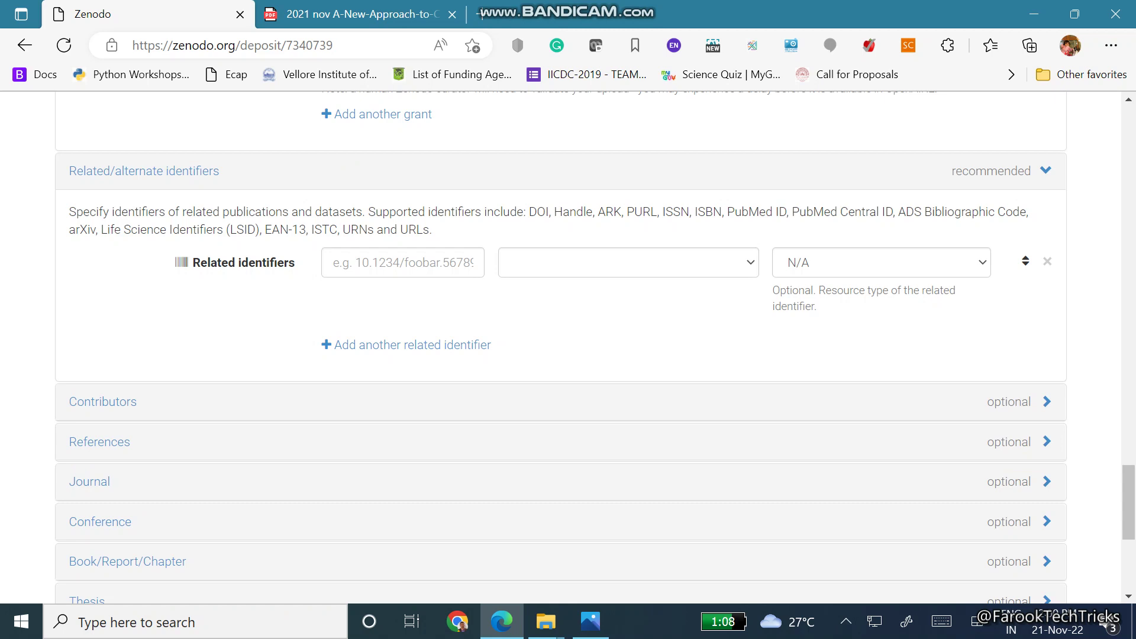
left_click(592, 178)
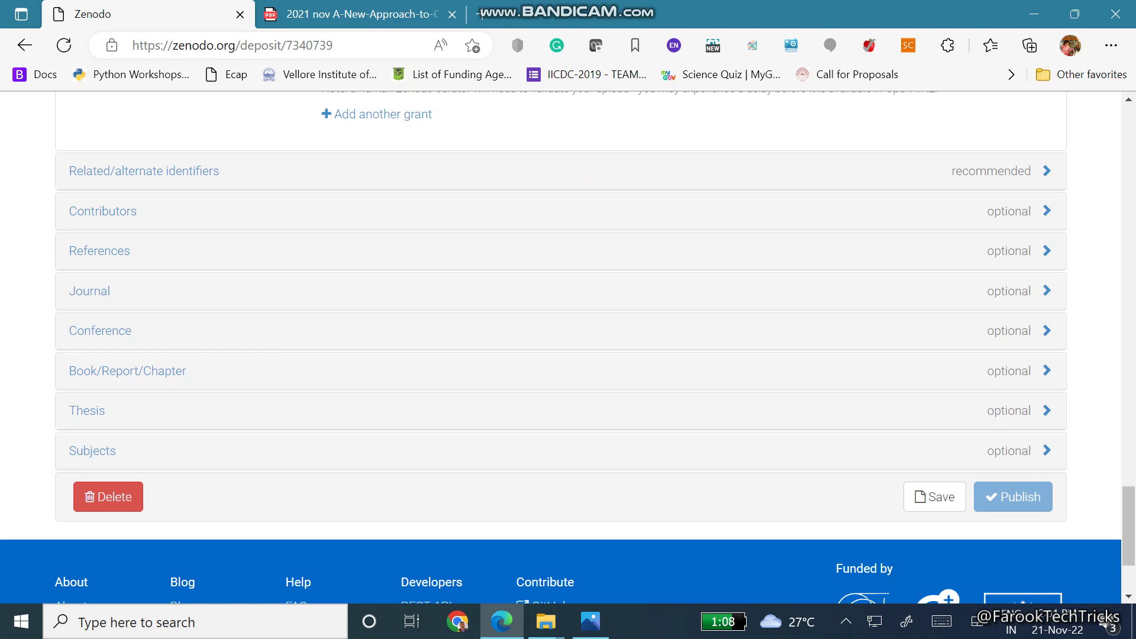
left_click(935, 496)
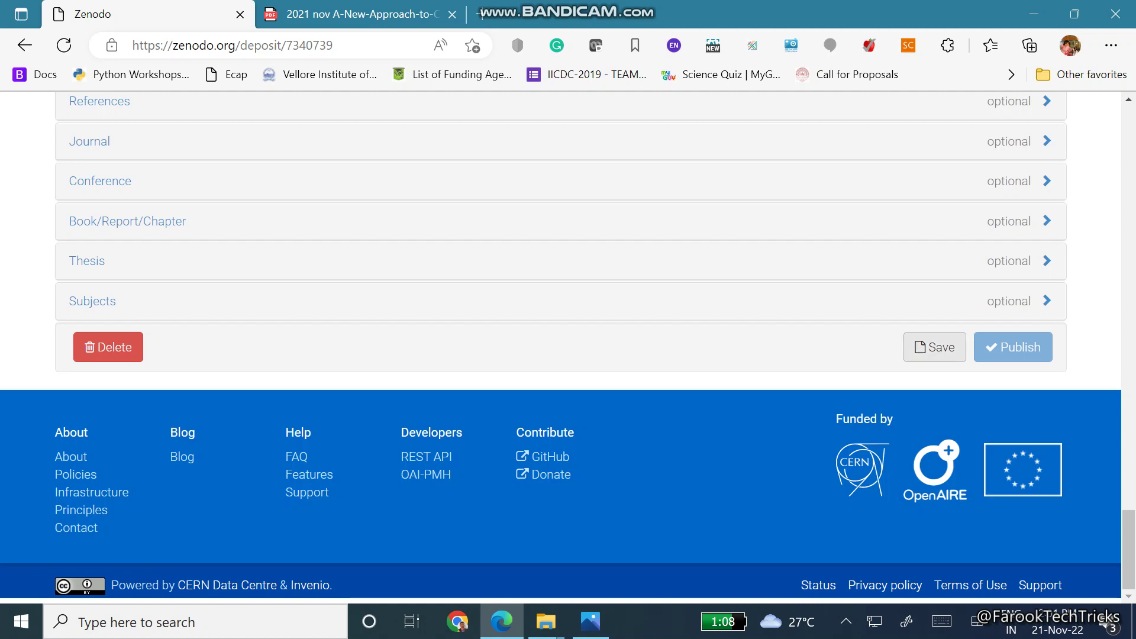
Save the deposit, publish it, and confirm DOI registration in the Warning dialog
left_click(935, 348)
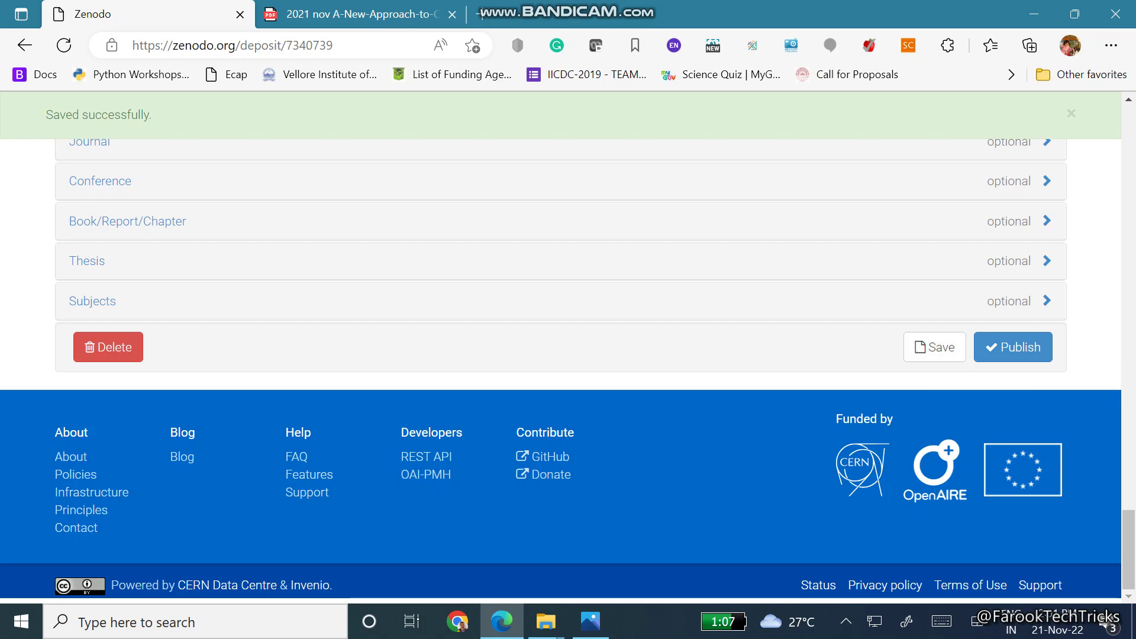
left_click(1013, 347)
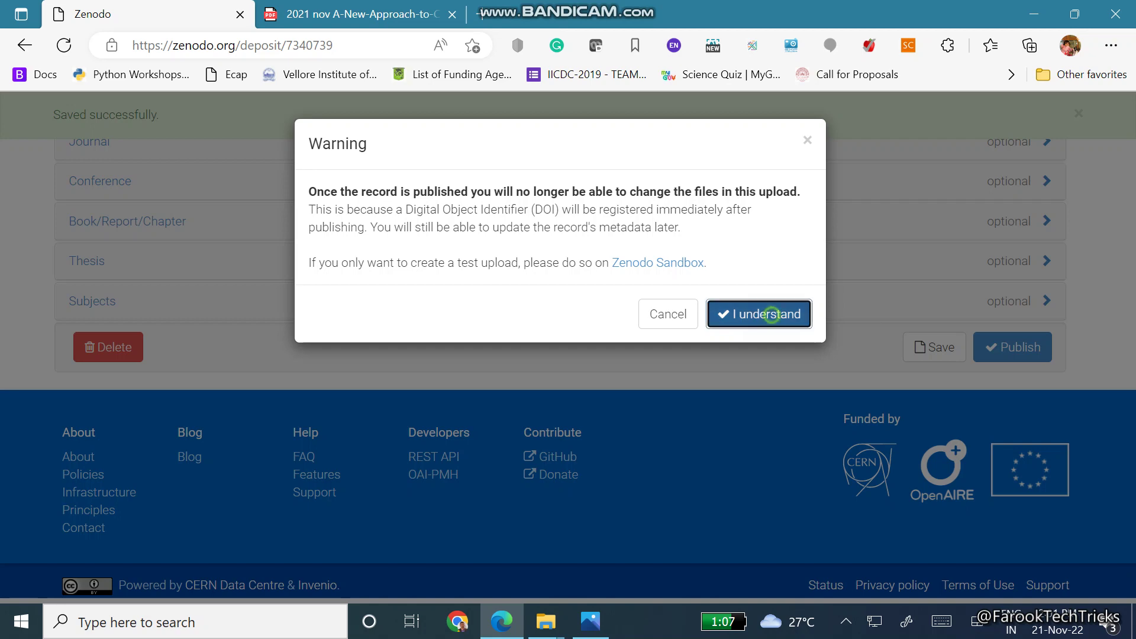
left_click(771, 312)
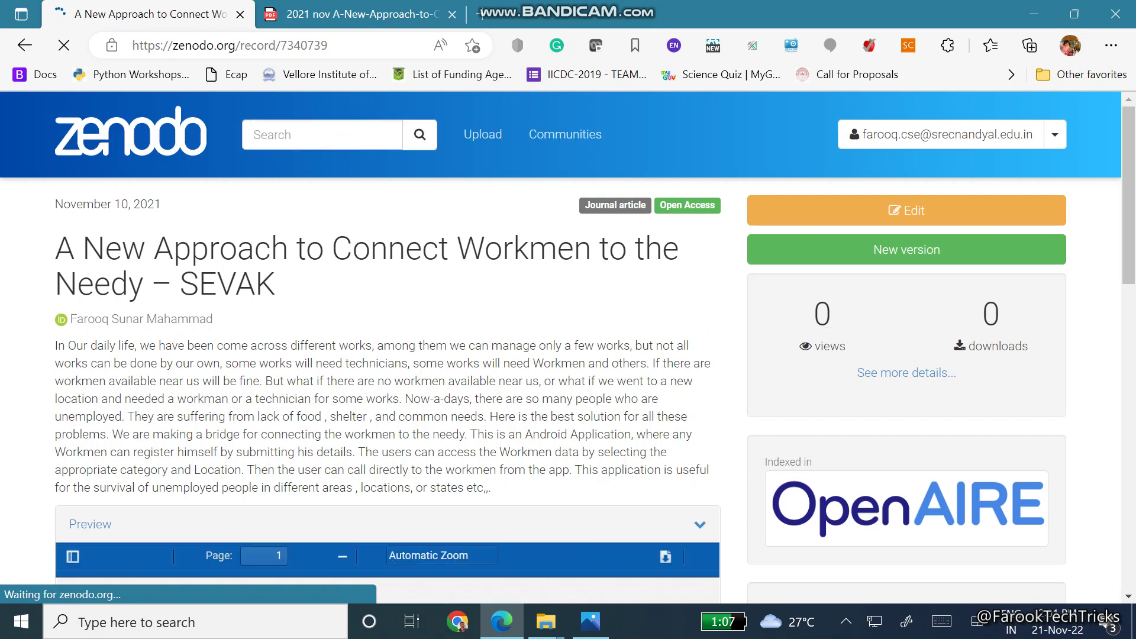
Review the published record's title and DOI 10.5281/zenodo.7340739
scroll(568, 343, "down", 3)
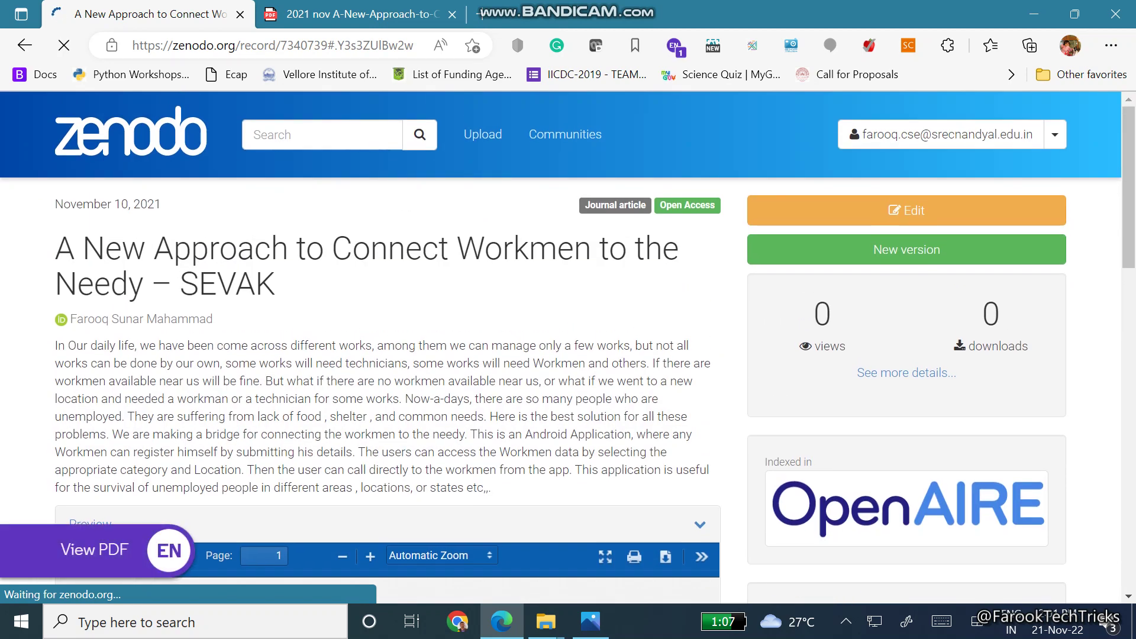
triple_click(56, 248)
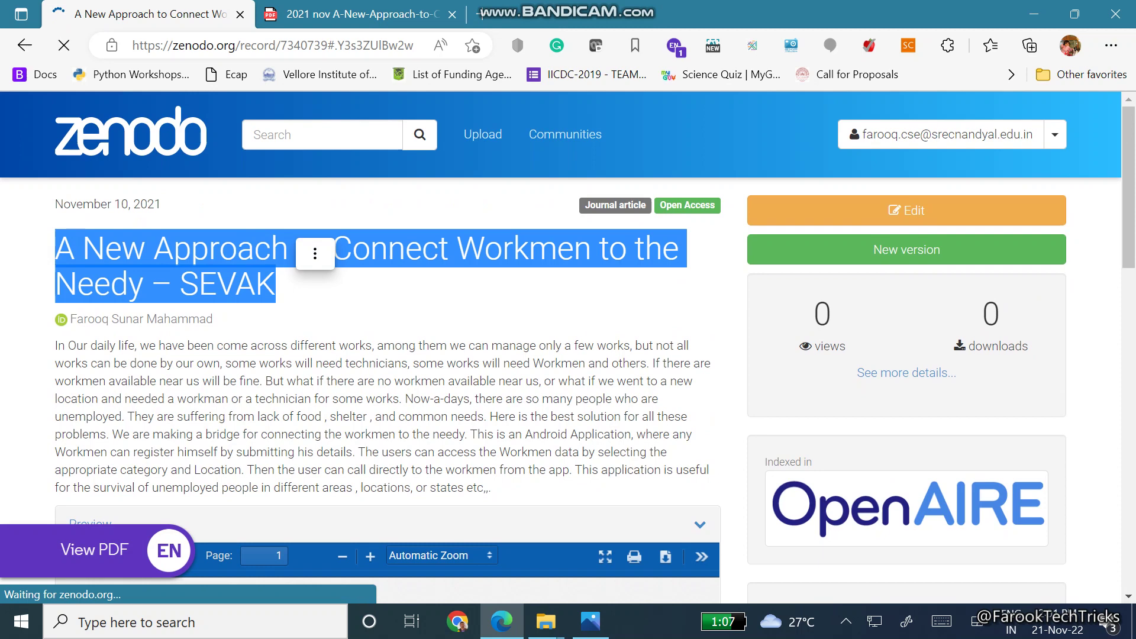
scroll(568, 343, "down", 3)
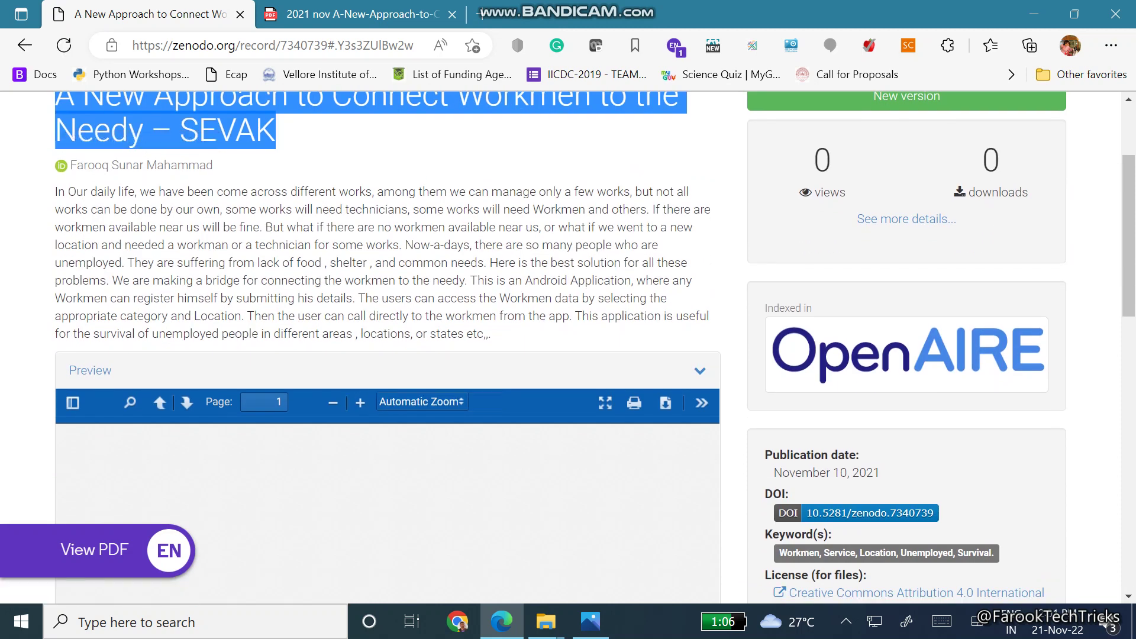
scroll(568, 348, "down", 5)
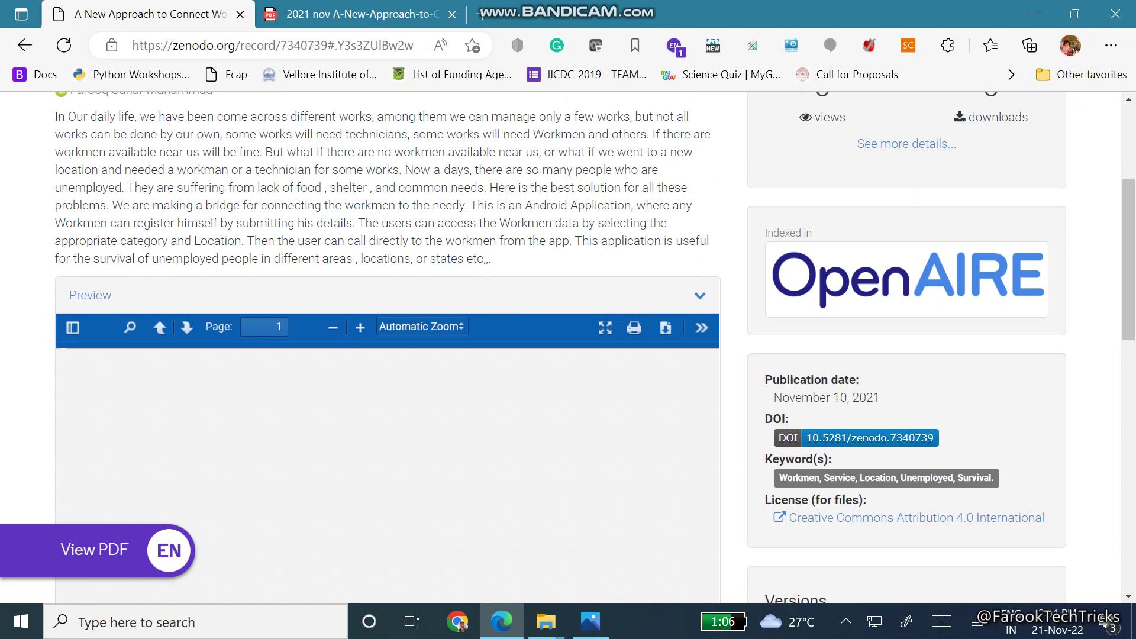
scroll(568, 347, "down", 2)
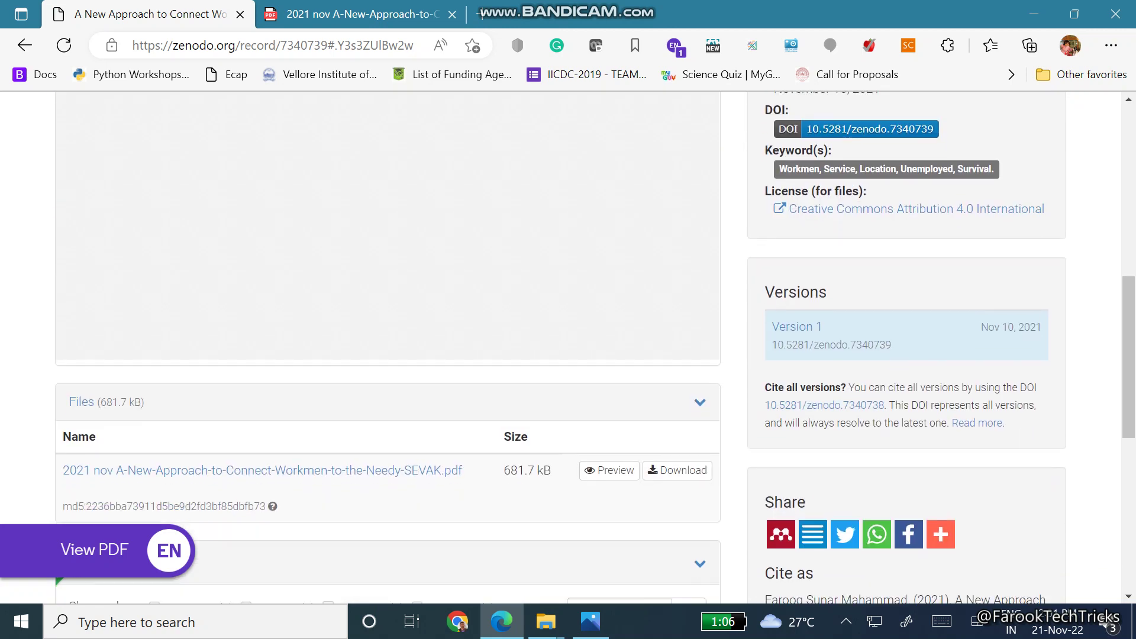
Look through the PDF preview and bring up the DOI badge details
scroll(568, 347, "up", 3)
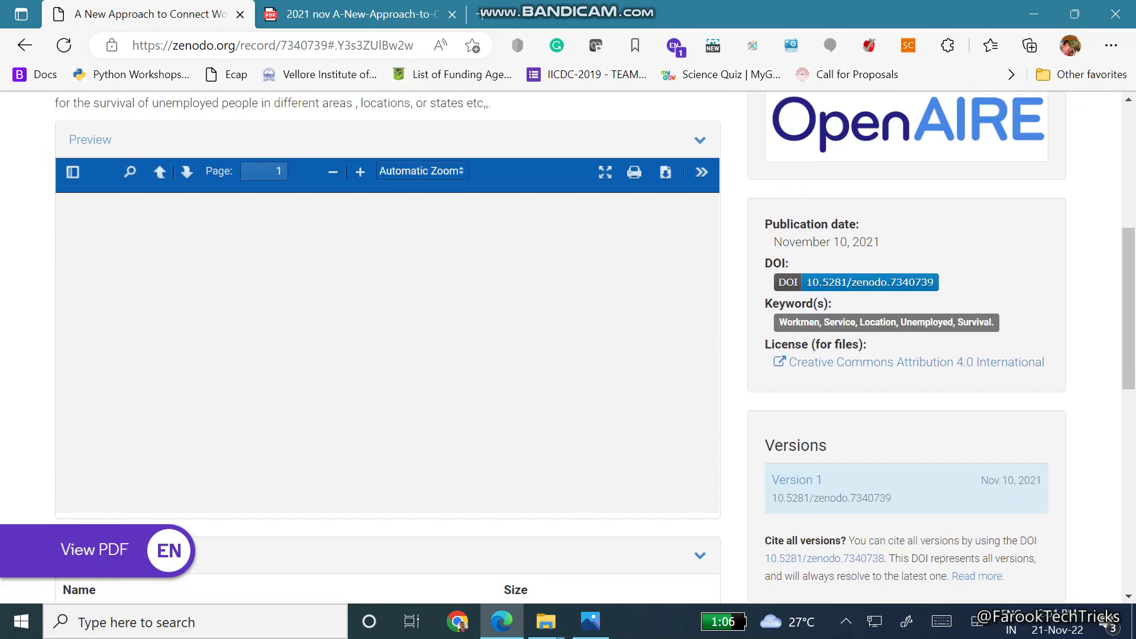
scroll(568, 347, "up", 1)
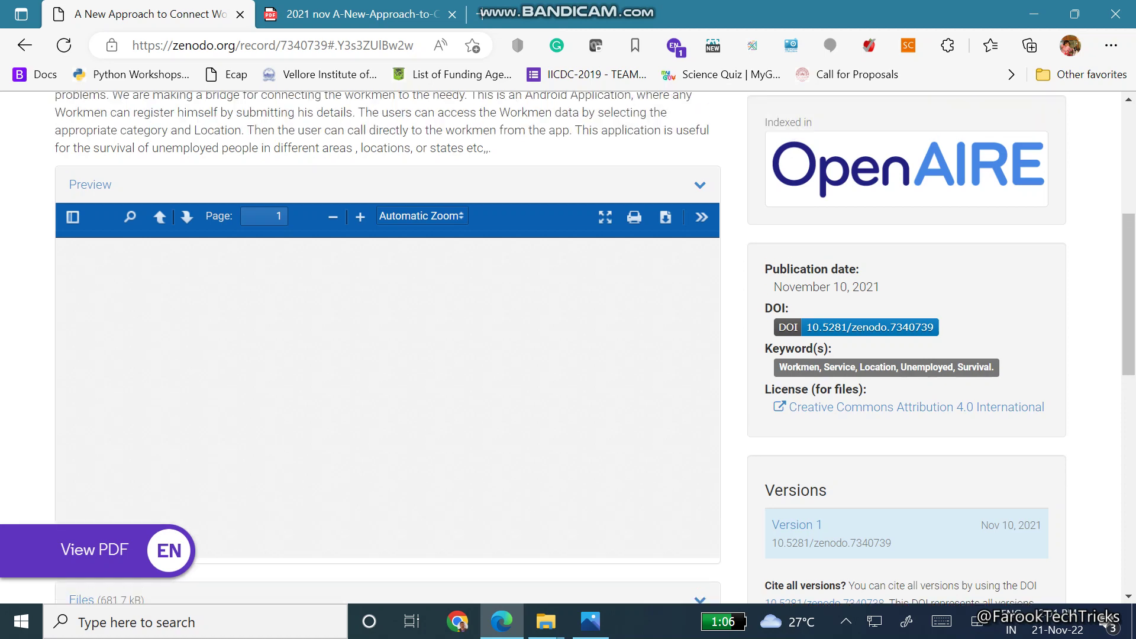
scroll(568, 347, "down", 3)
scroll(568, 347, "down", 1)
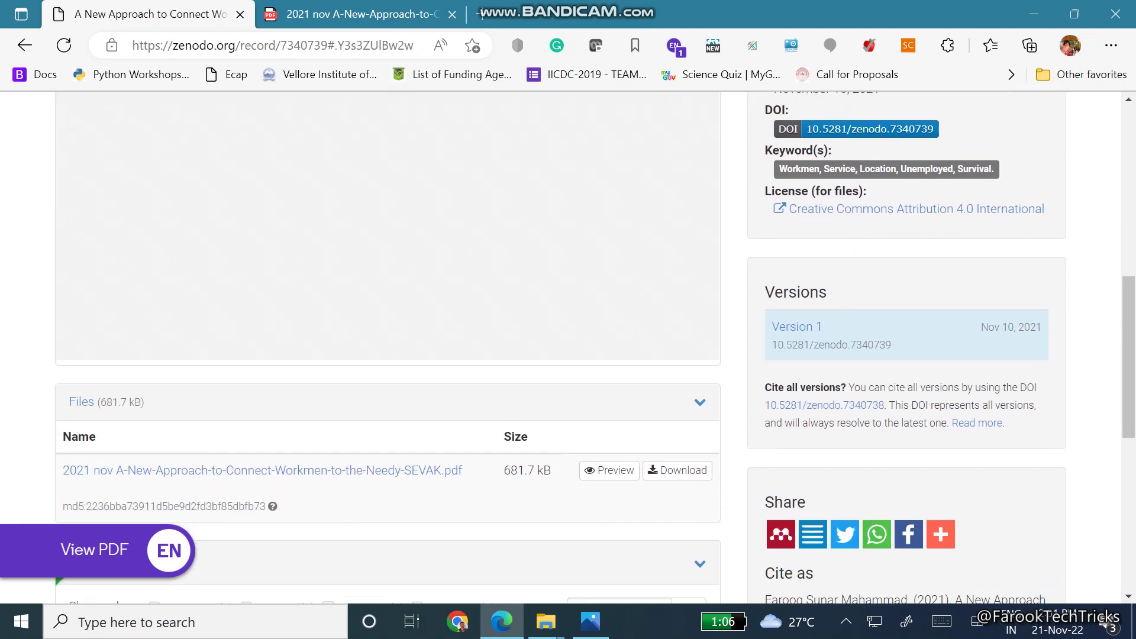
scroll(568, 347, "up", 2)
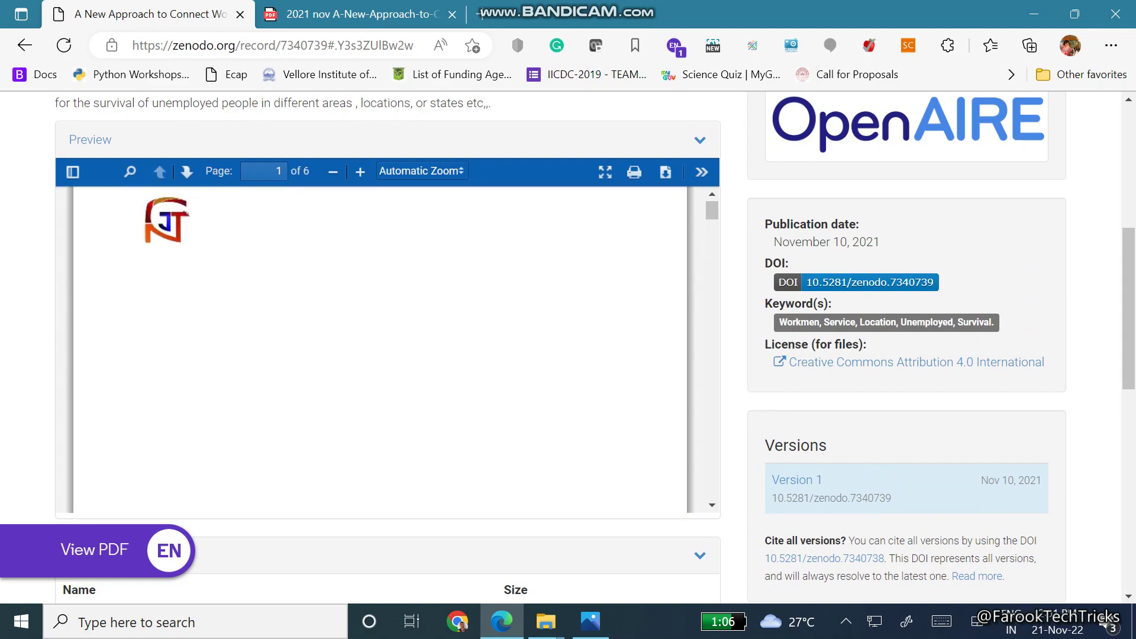
scroll(379, 349, "down", 10)
scroll(379, 349, "down", 1)
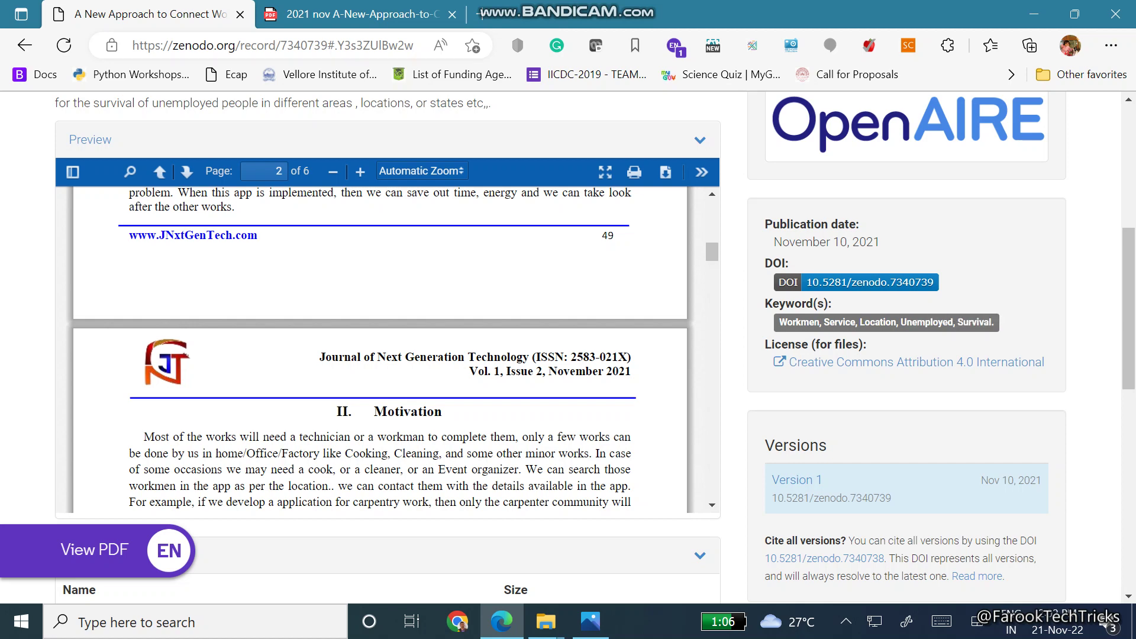
scroll(592, 355, "down", 9)
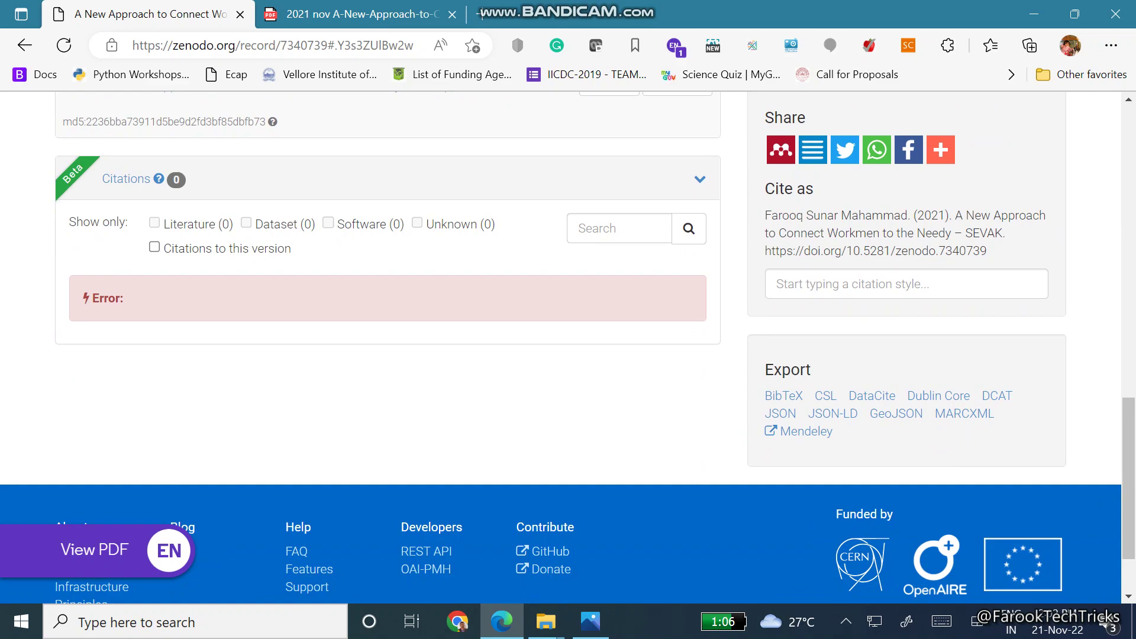
scroll(592, 355, "up", 8)
scroll(592, 355, "up", 1)
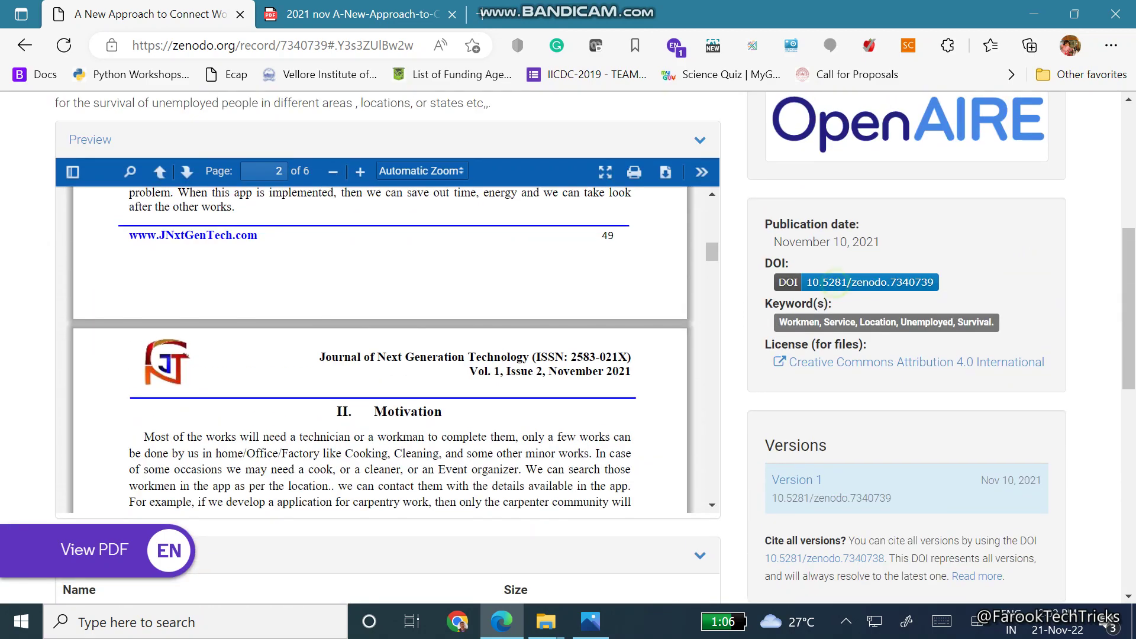
left_click(836, 283)
scroll(561, 332, "down", 1)
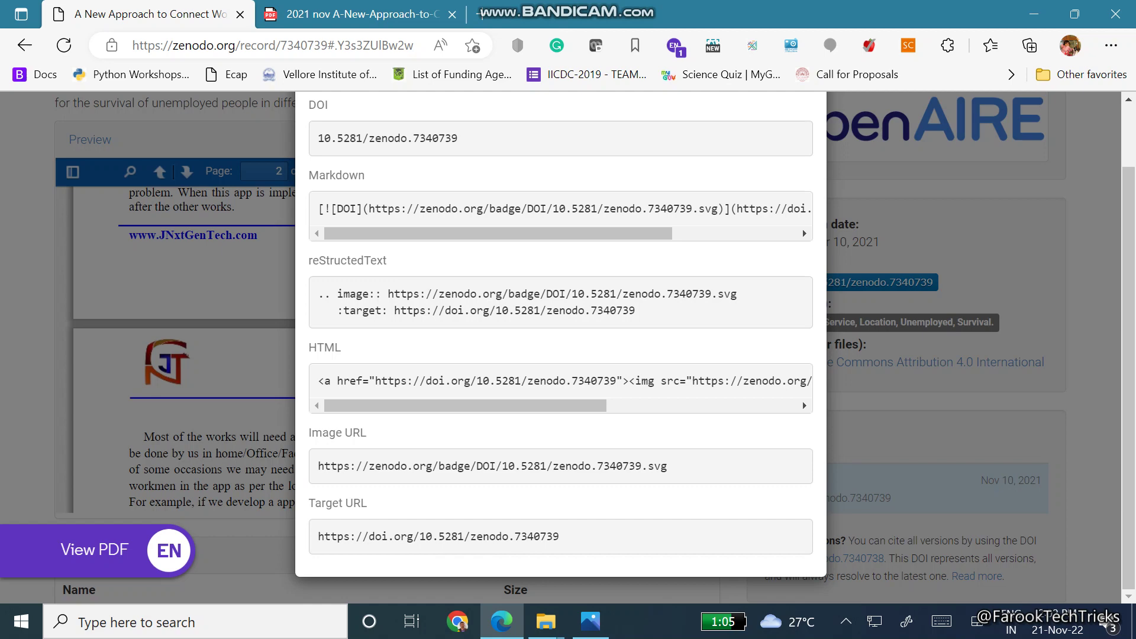
left_click_drag(571, 536, 318, 537)
key("ctrl+c")
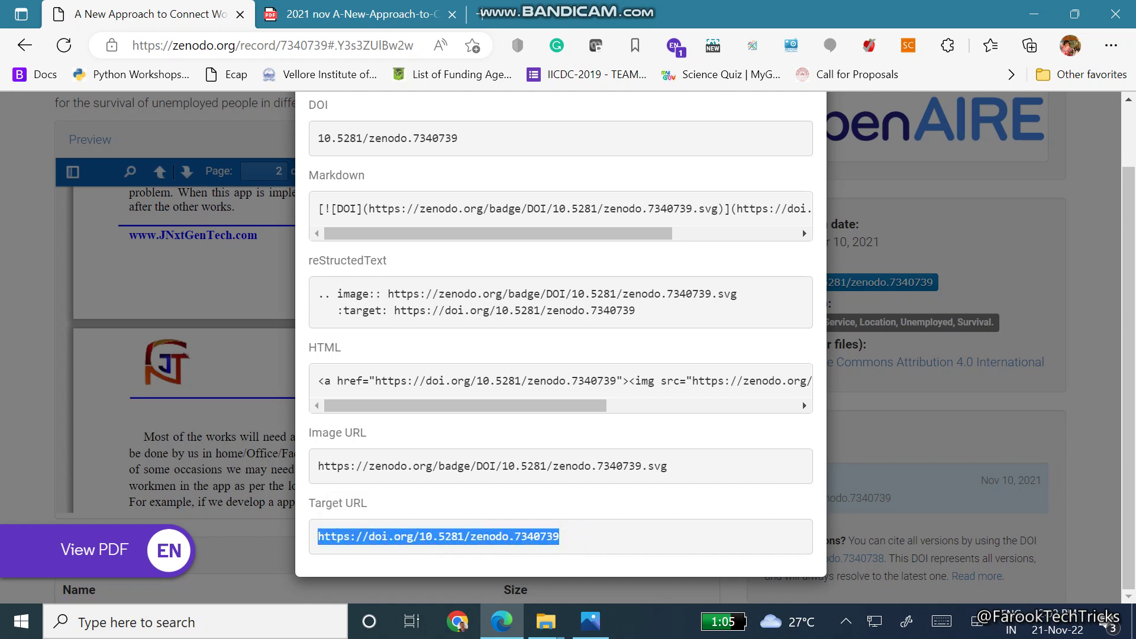
left_click(480, 14)
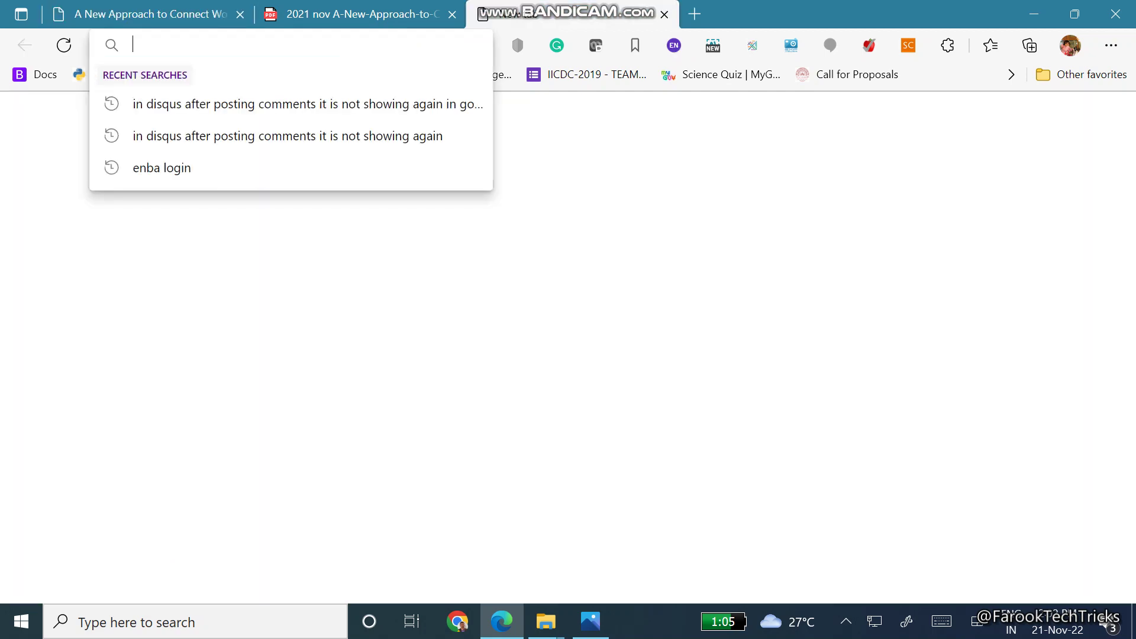
key("ctrl+v")
key("Return")
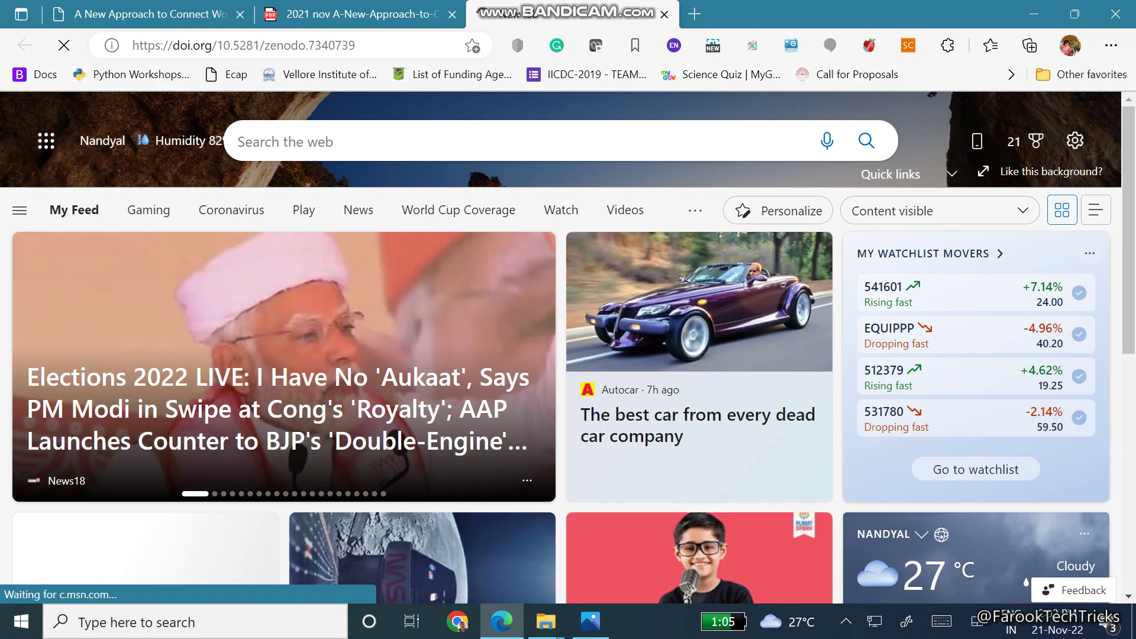